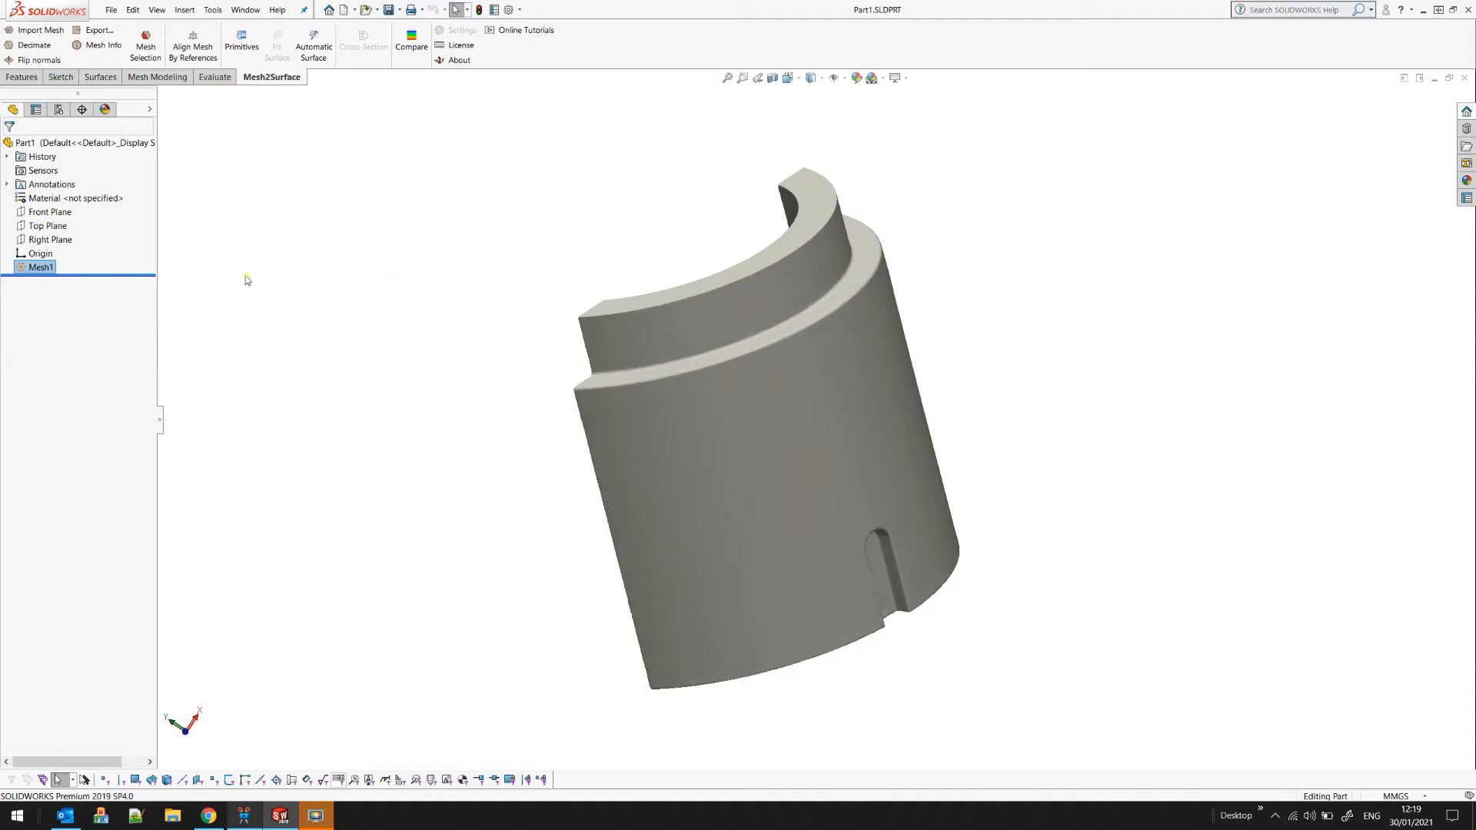
- Start a mesh selection on Mesh1 and wand-select the outer cylindrical wall at sensitivity 27
click(41, 267)
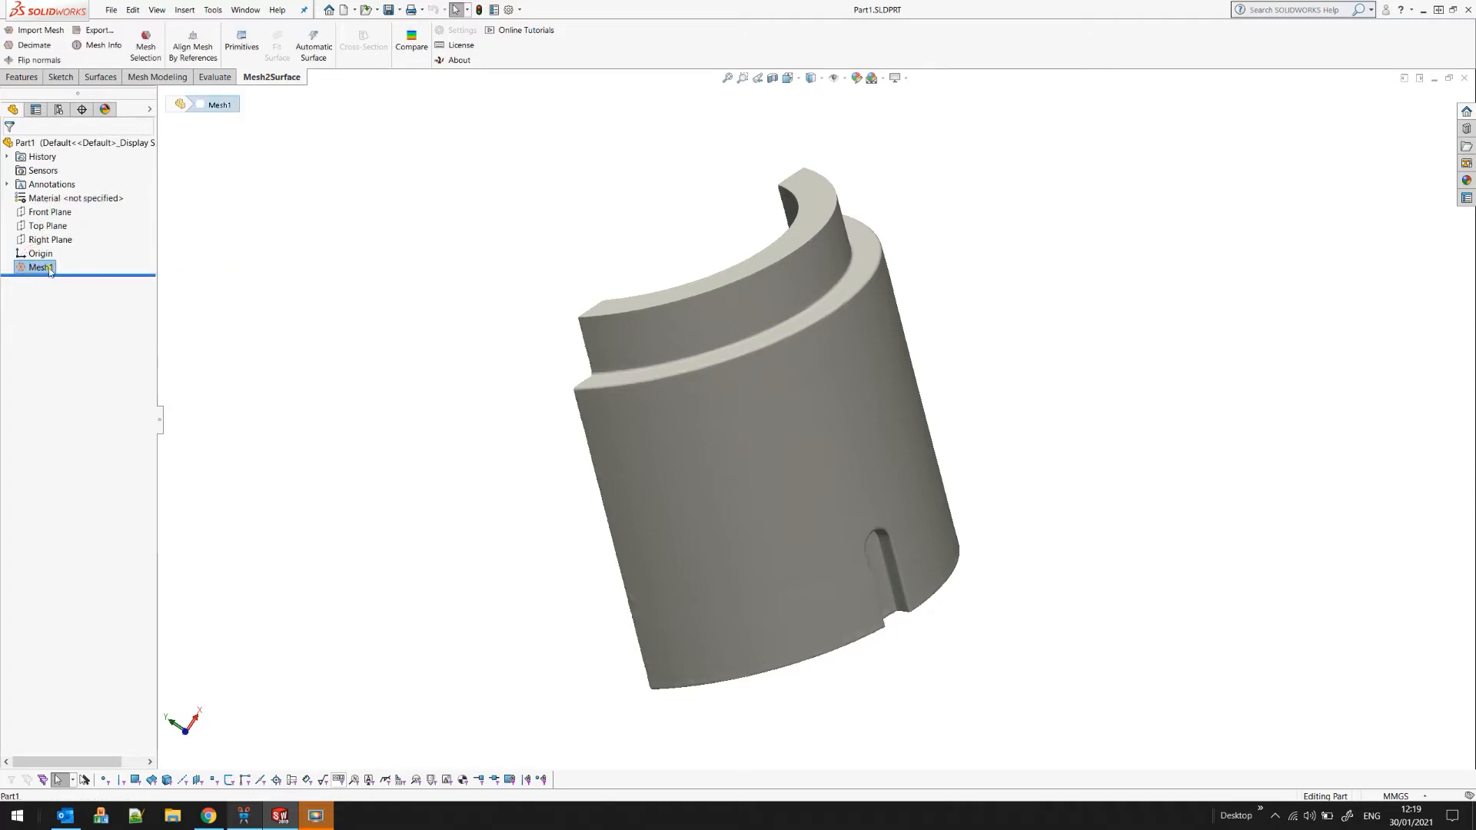
click(145, 46)
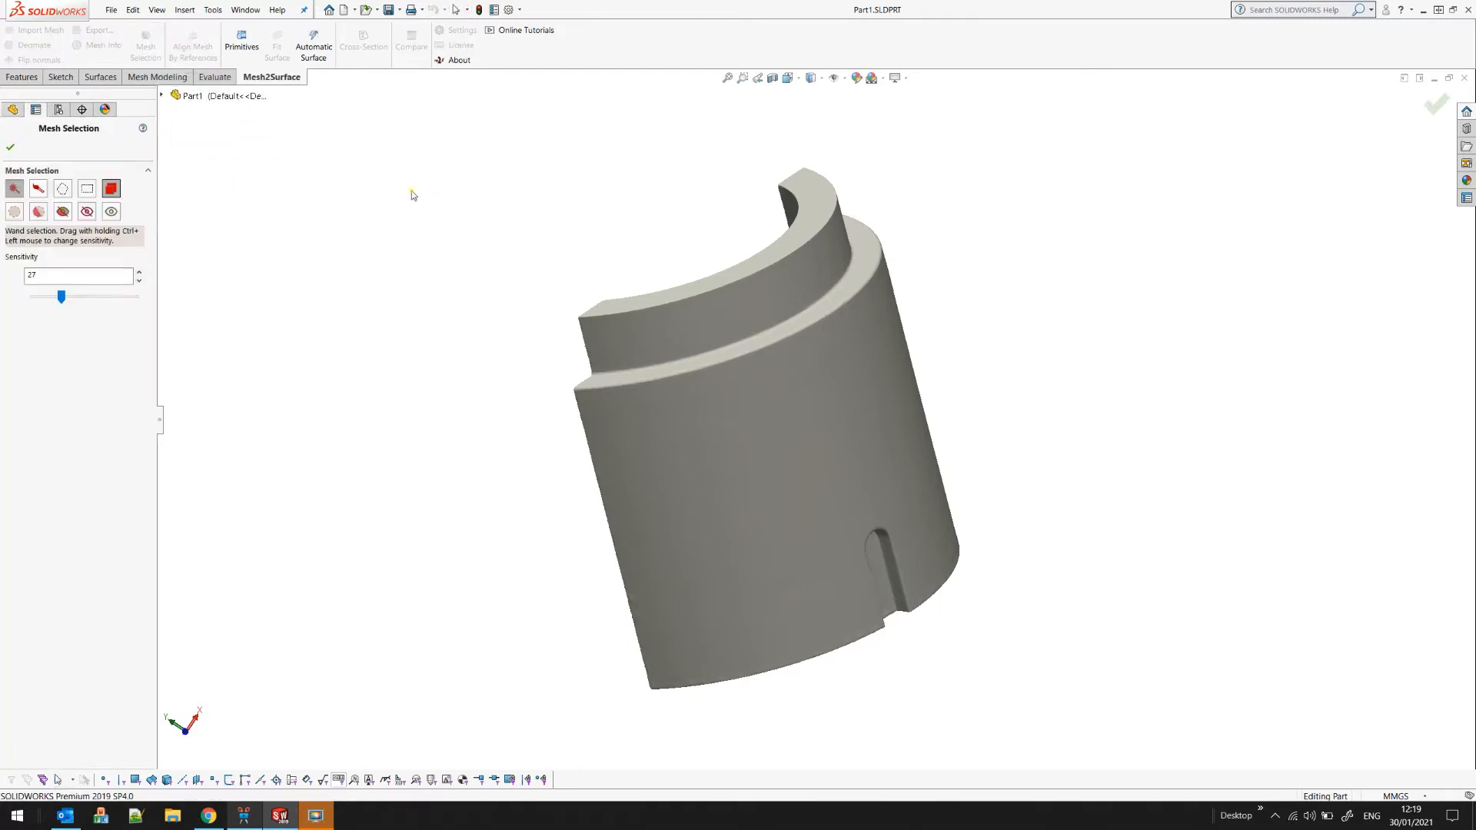
middle_drag(576, 273, 632, 489)
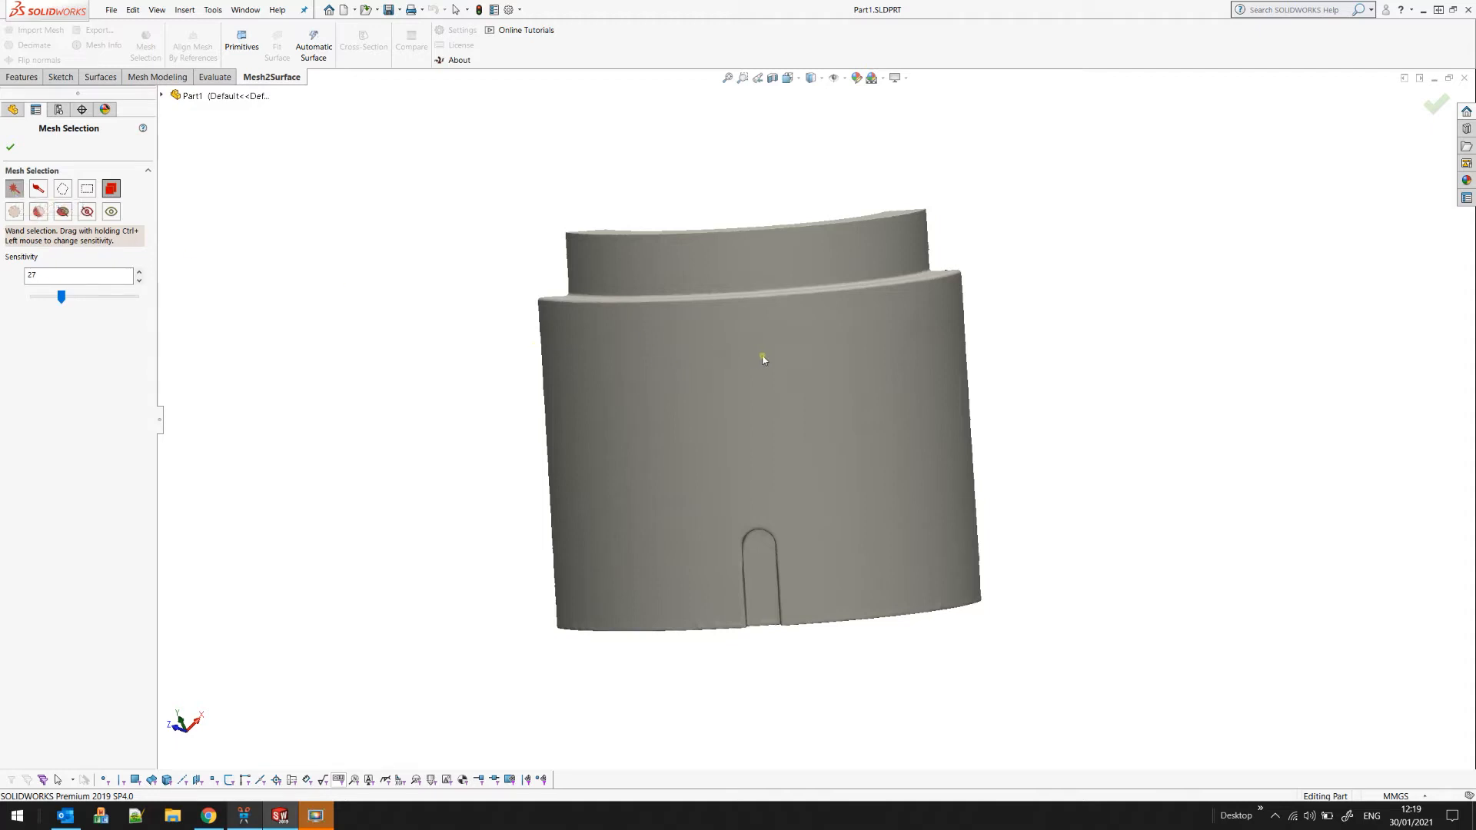
scroll(761, 354, down, 2)
click(803, 419)
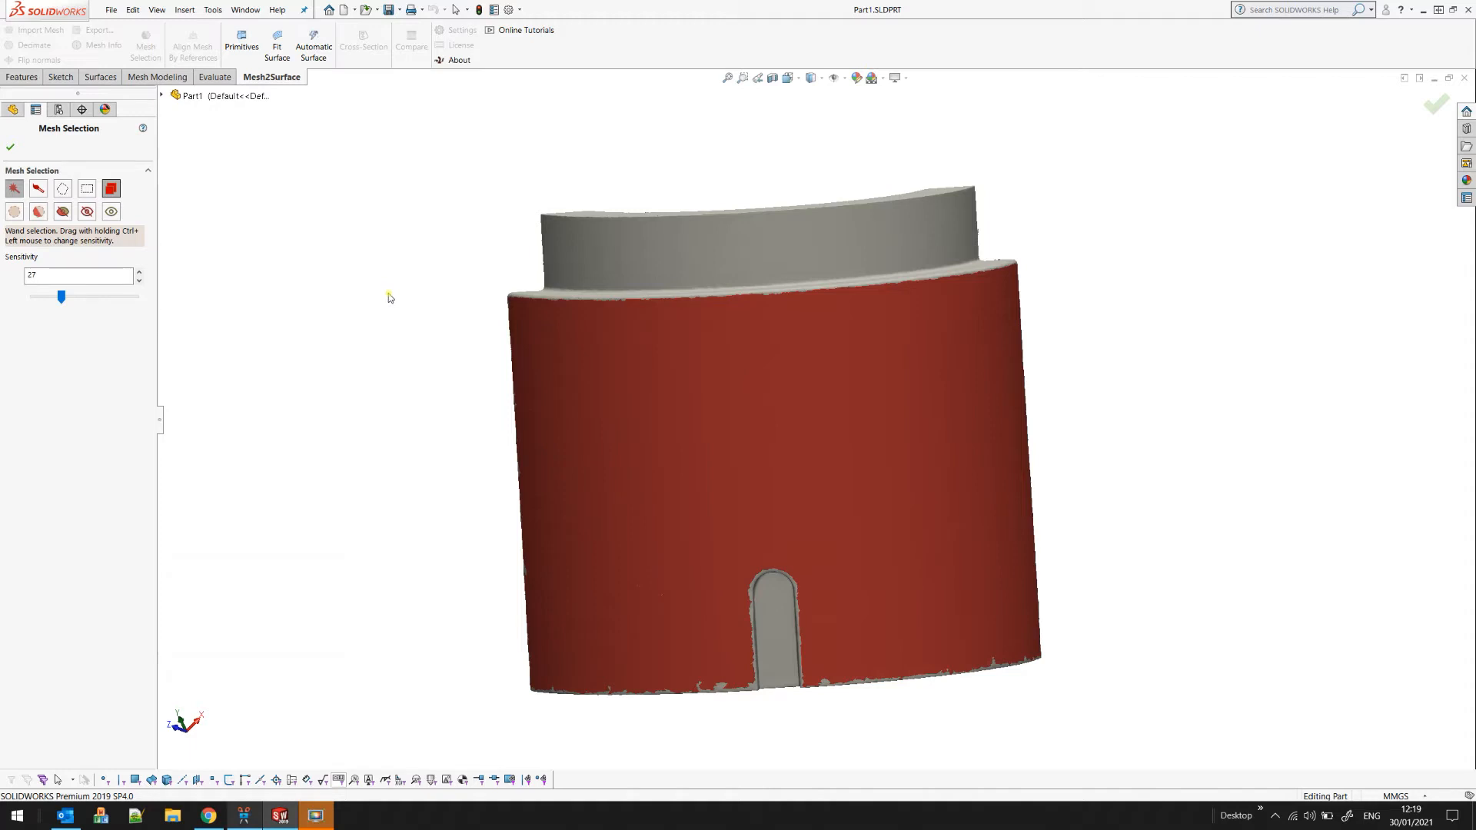
- Reselect the outer wall with the wand sensitivity lowered to 17, and clear the selection
middle_drag(859, 418, 856, 416)
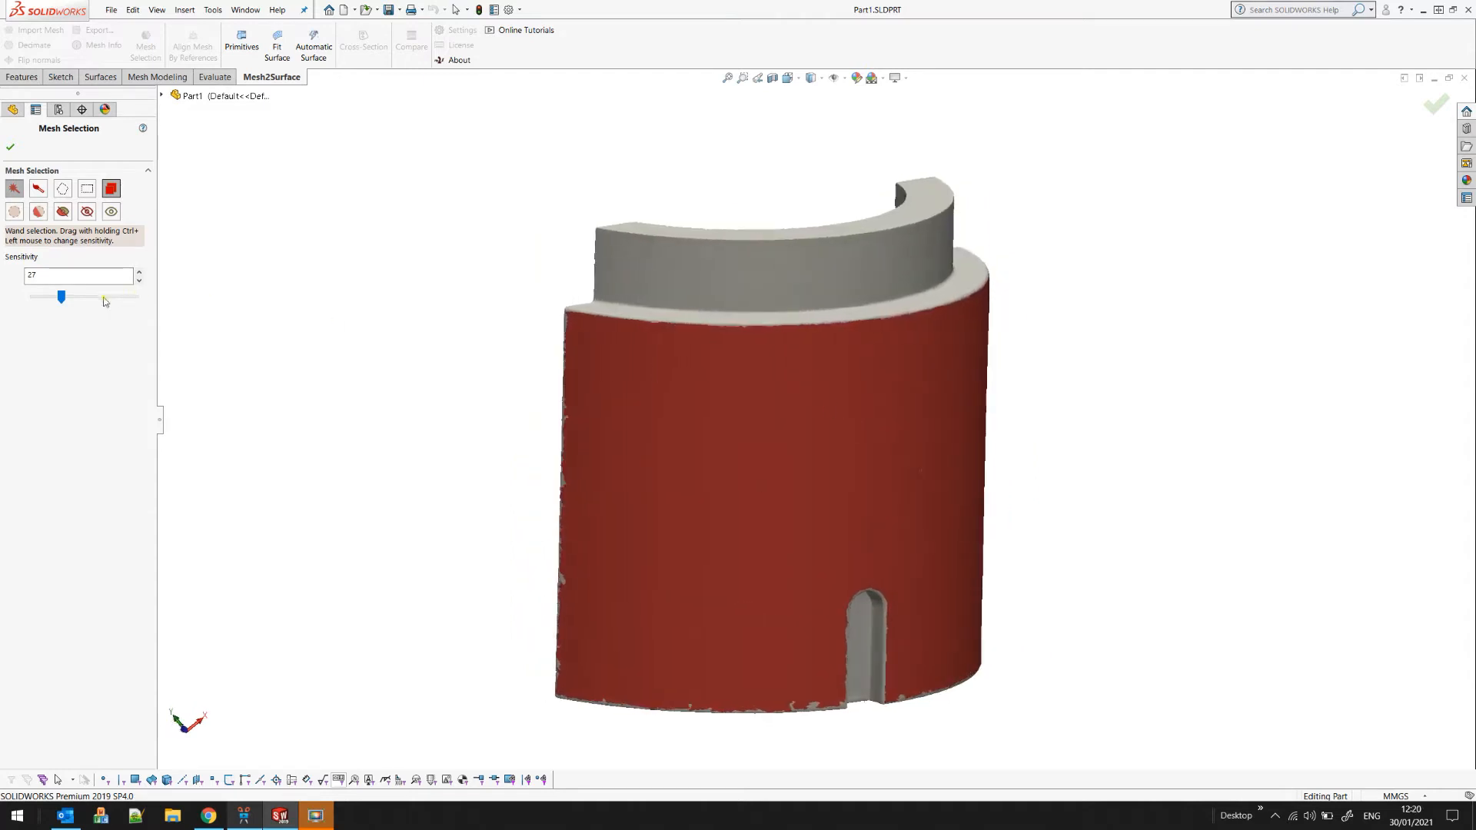
mouse_move(61, 297)
mouse_down()
mouse_move(40, 297)
mouse_move(59, 297)
mouse_up()
middle_drag(819, 425, 816, 411)
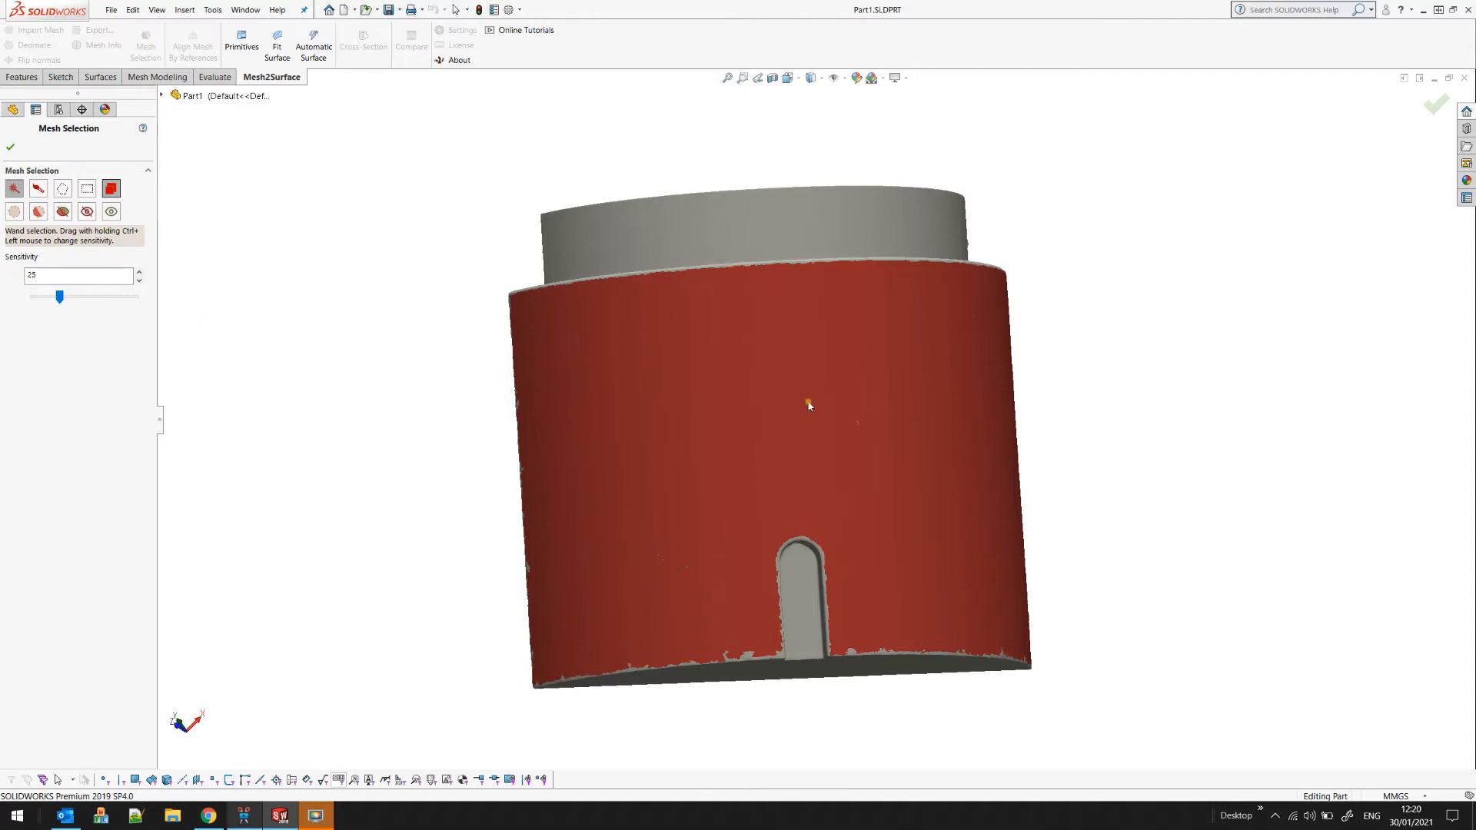
mouse_move(810, 407)
ctrl+mouse_down()
mouse_move(803, 377)
mouse_move(816, 433)
ctrl+mouse_up()
mouse_move(815, 433)
ctrl+mouse_down()
mouse_move(810, 412)
mouse_move(810, 438)
ctrl+mouse_up()
middle_drag(874, 401, 886, 455)
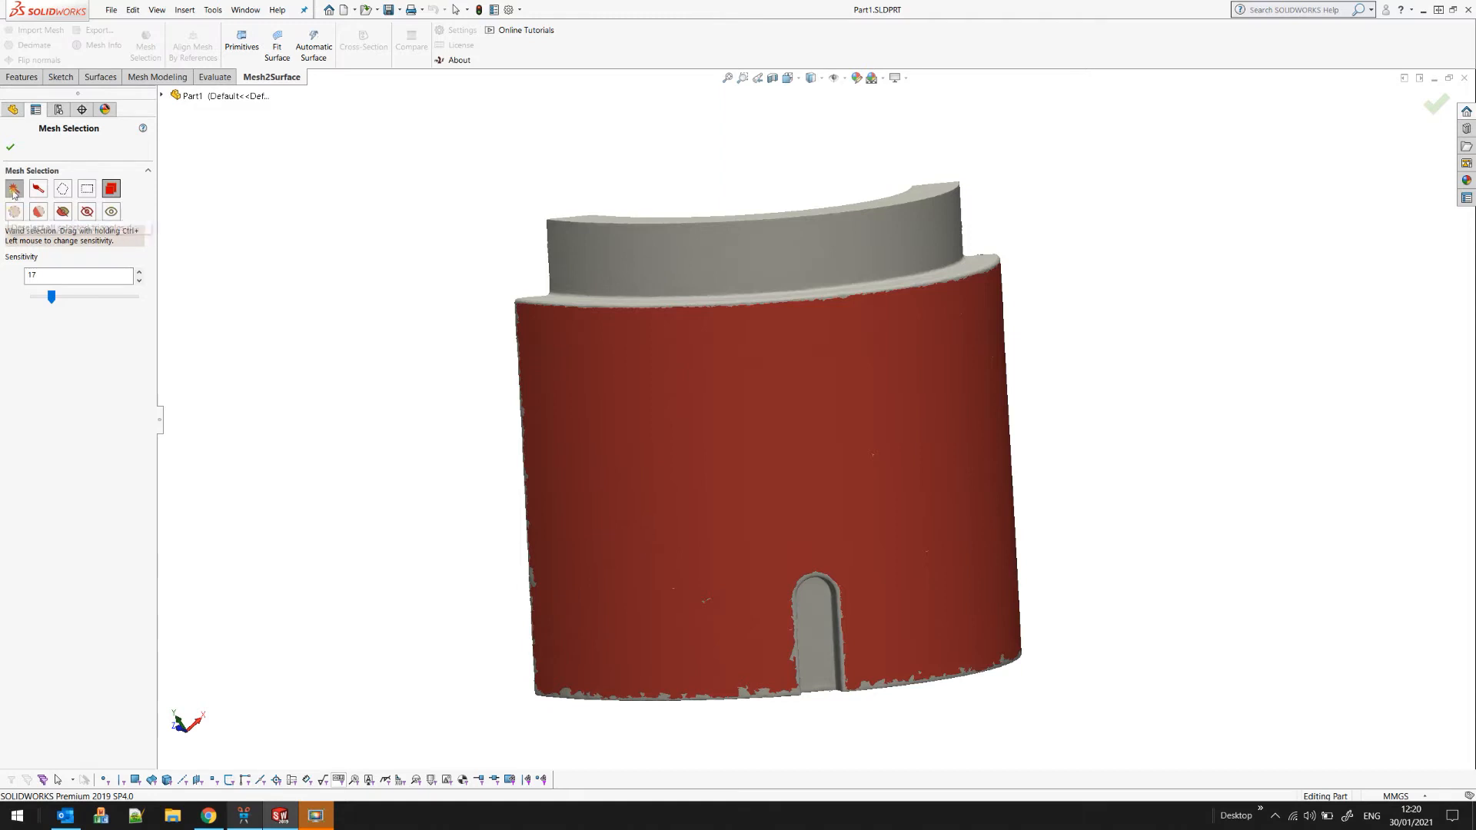
click(13, 213)
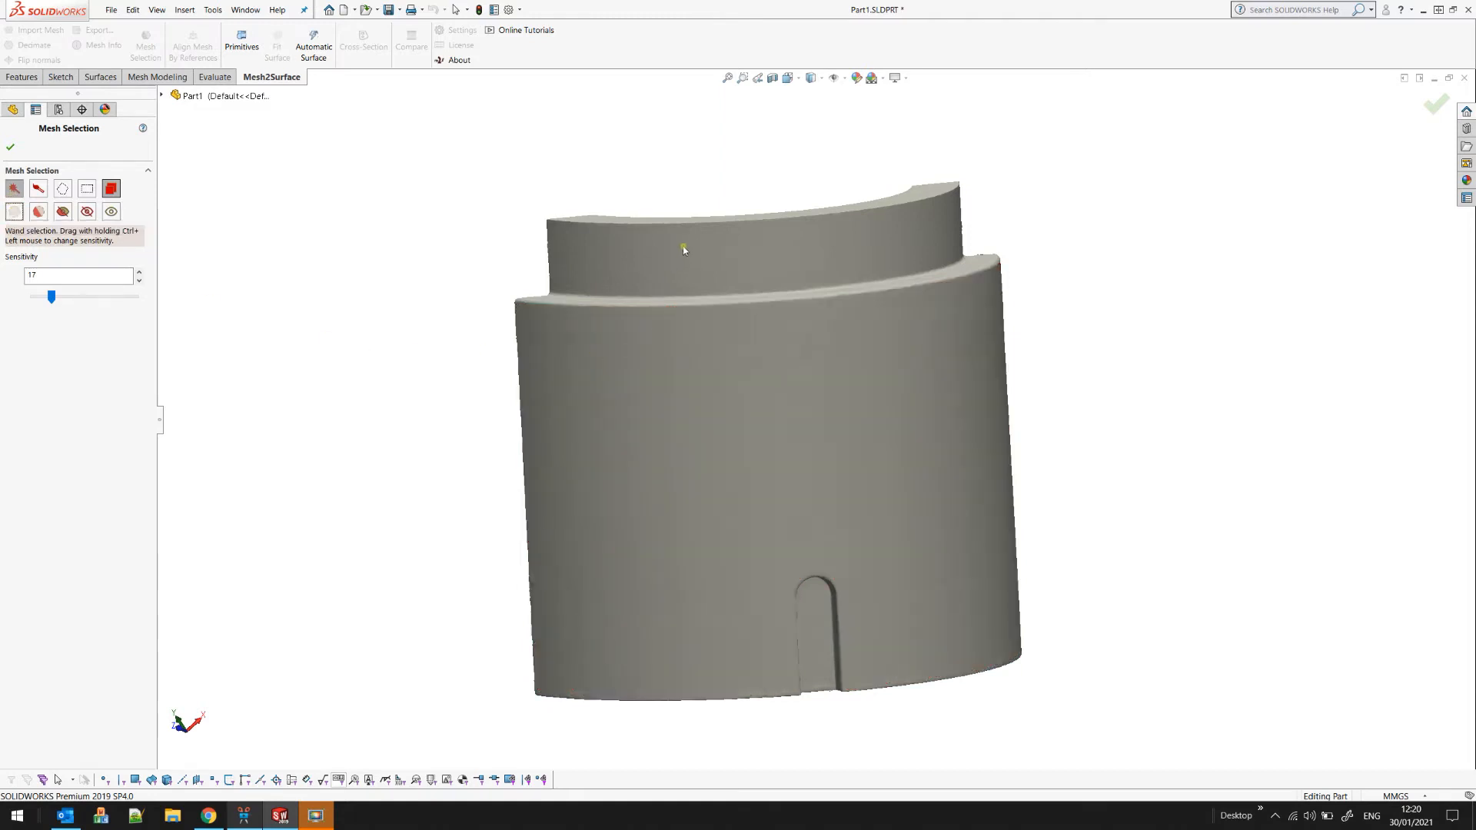
- Brush-select a wide band just below the upper edge of the outer wall with brush size 68
scroll(683, 246, down, 2)
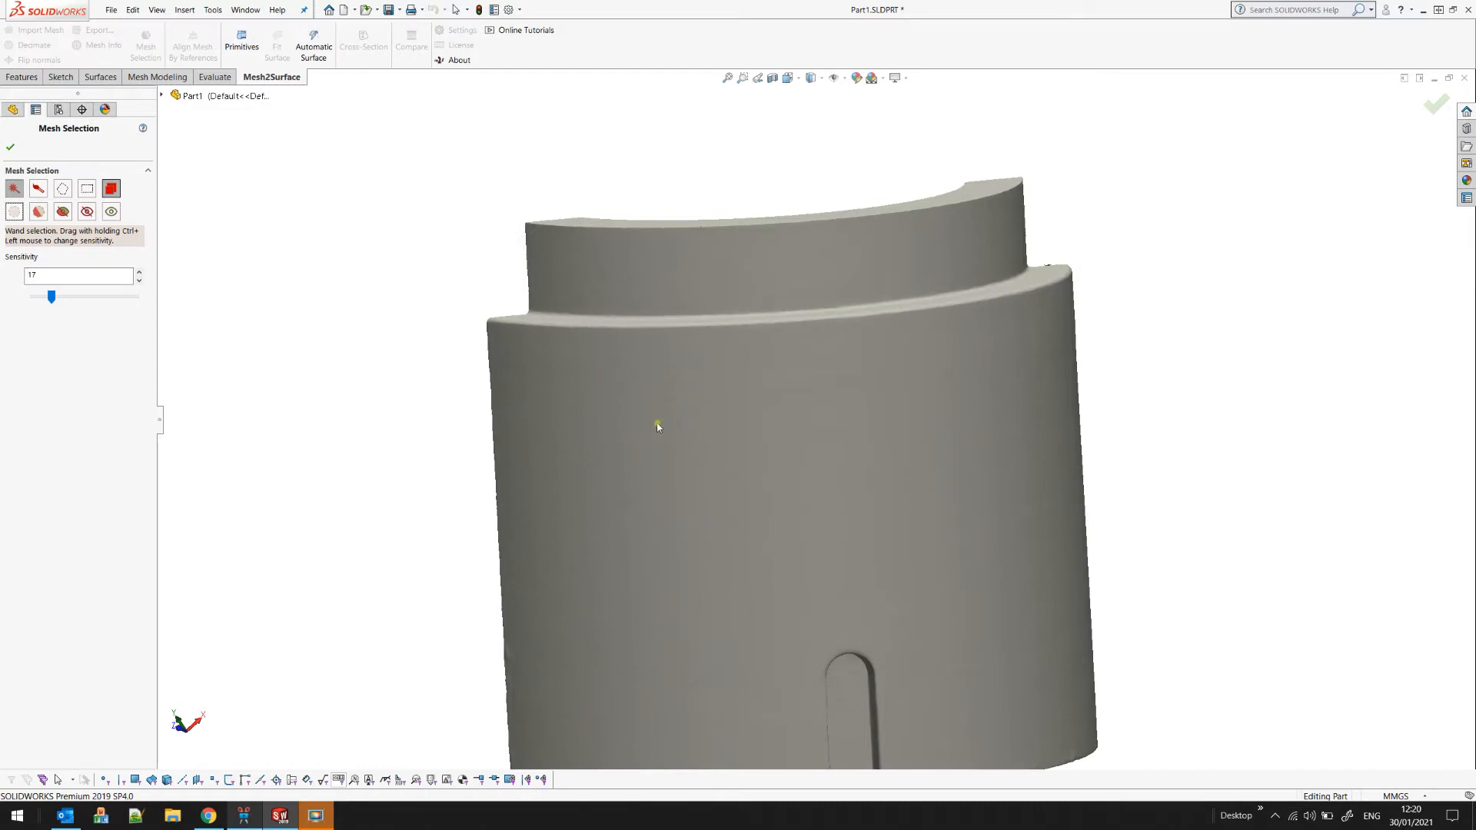
middle_drag(482, 374, 685, 426)
middle_drag(526, 303, 534, 303)
click(36, 190)
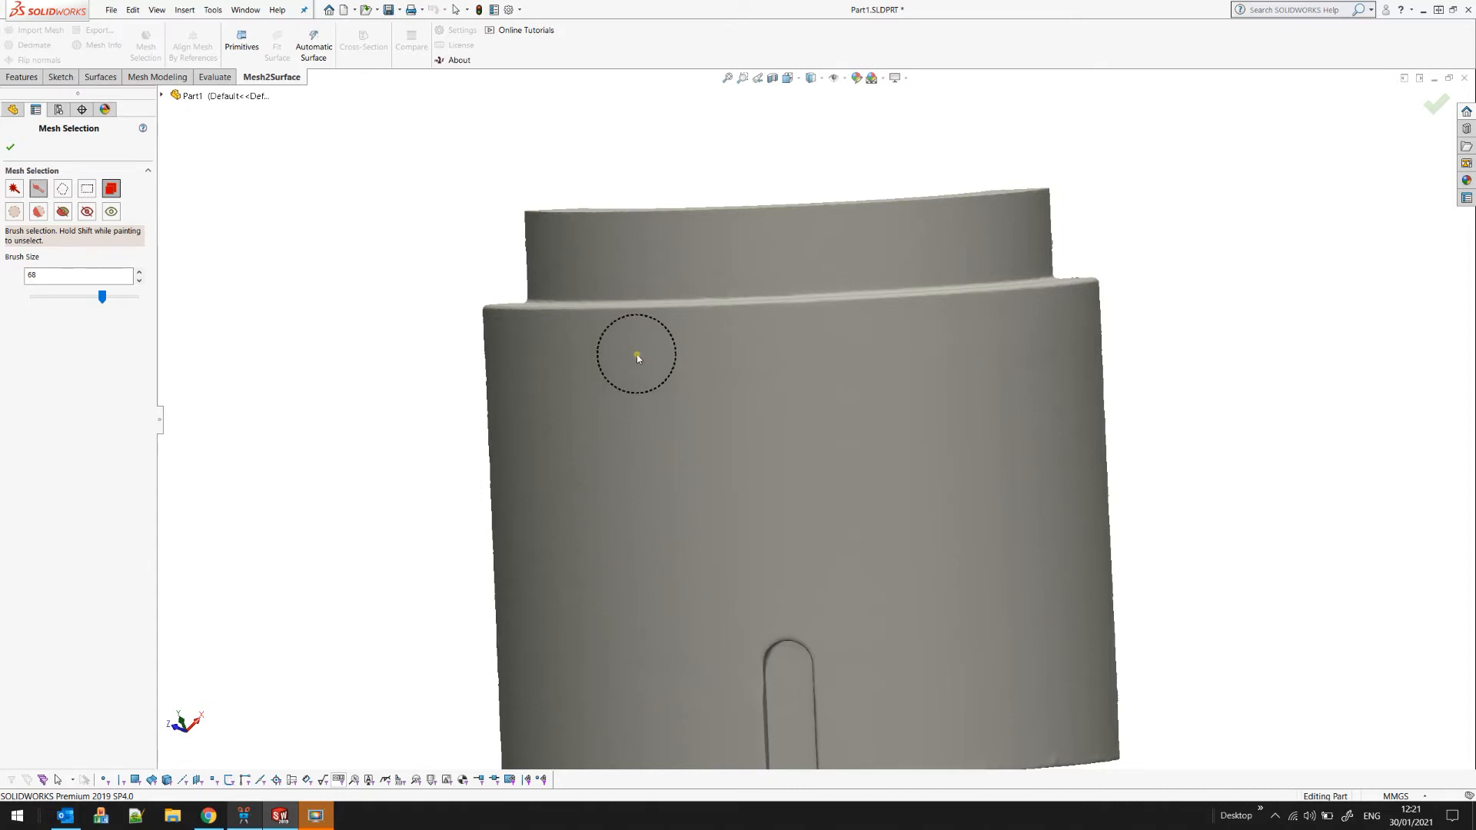
scroll(637, 358, down, 2)
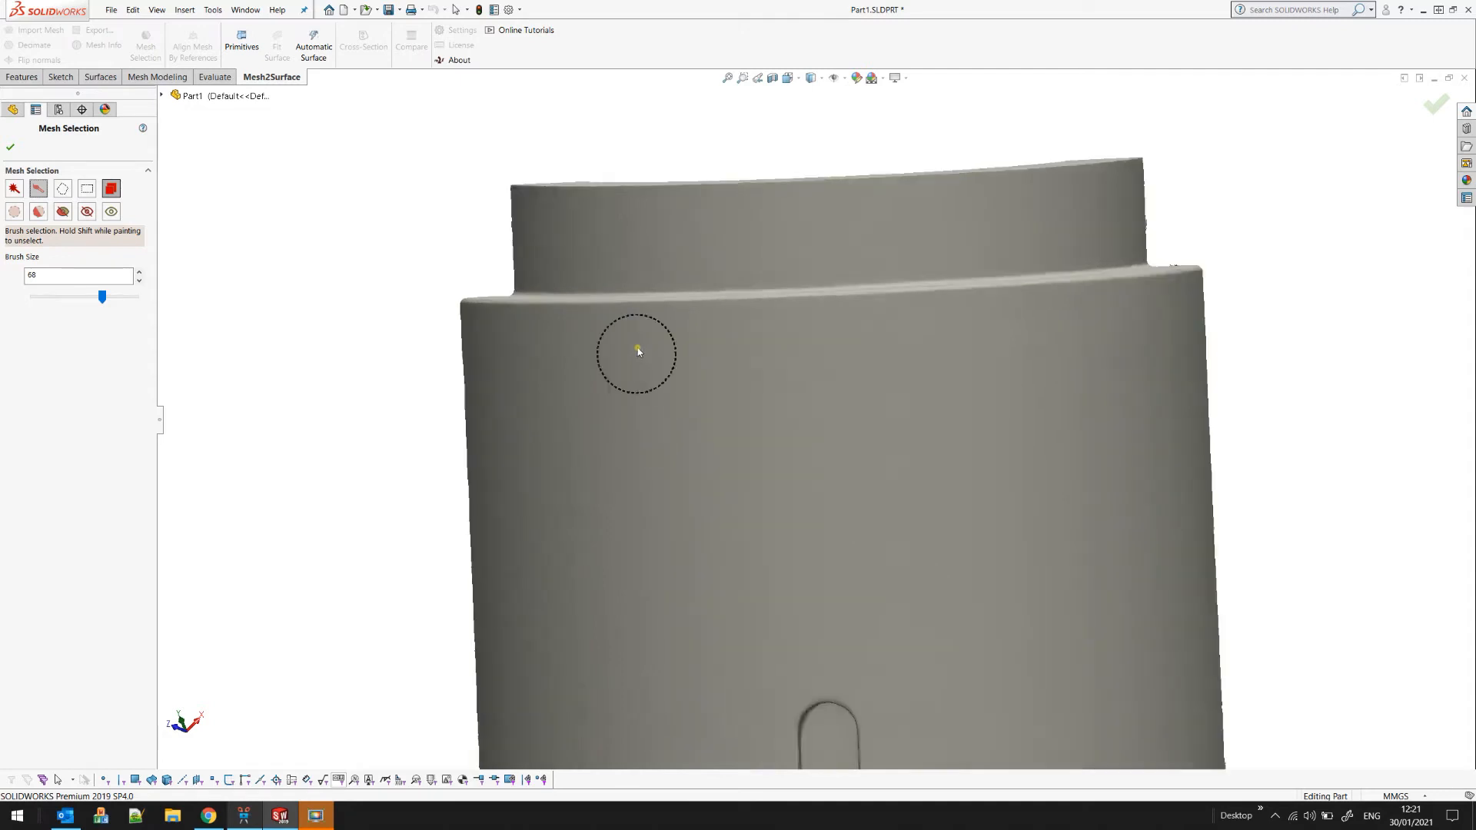
mouse_move(659, 351)
mouse_down()
mouse_move(1033, 346)
mouse_move(1018, 396)
mouse_move(949, 415)
mouse_move(626, 418)
mouse_move(629, 400)
mouse_up()
- Set the brush size to 48 and extend the painted selection to the outer wall's left upper corner
drag(102, 296, 74, 300)
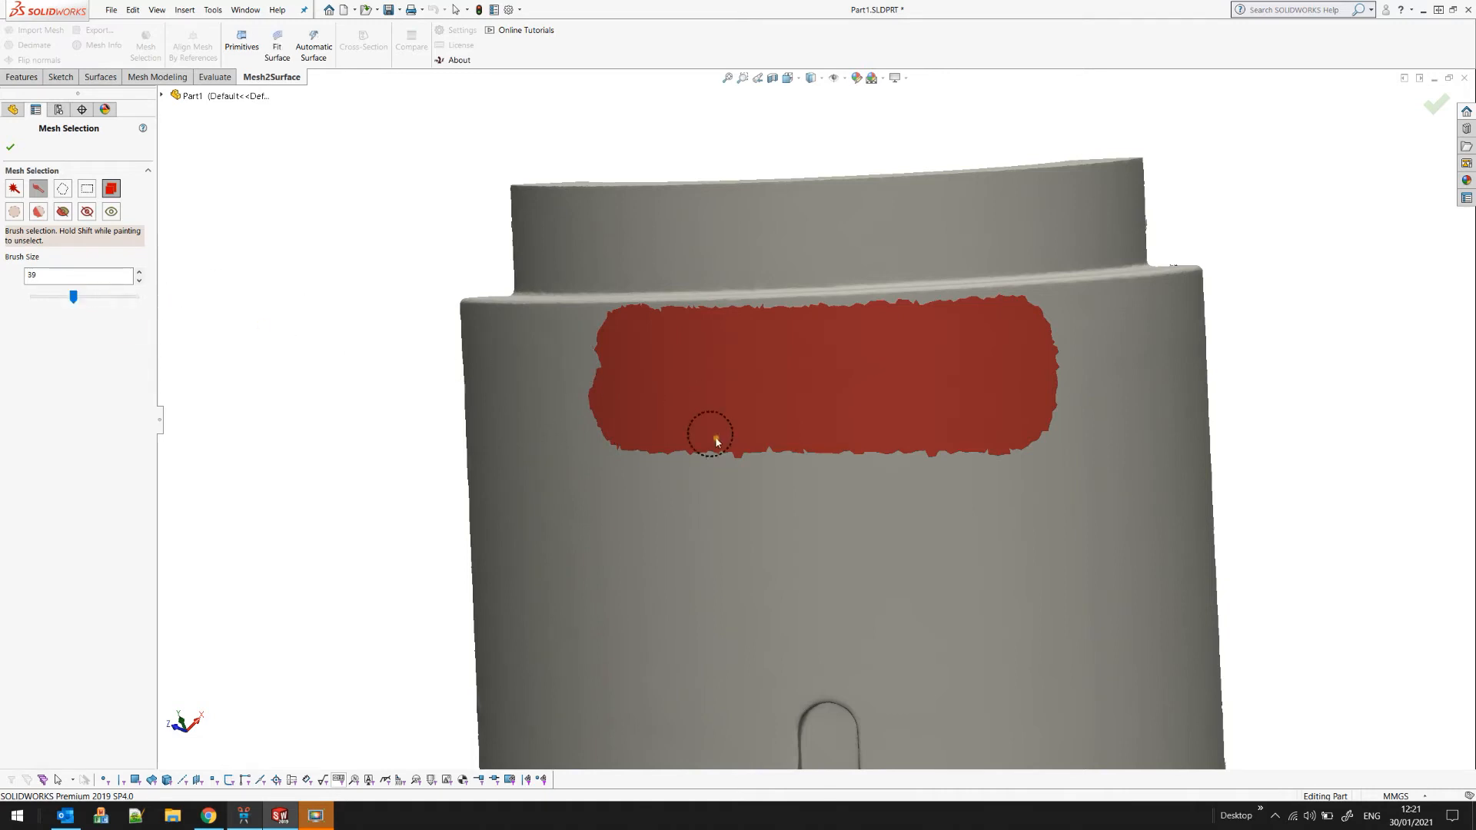
drag(71, 295, 82, 297)
mouse_move(535, 346)
mouse_down()
mouse_move(590, 339)
mouse_move(501, 334)
mouse_move(504, 371)
mouse_move(498, 312)
mouse_move(493, 329)
mouse_up()
- Unselect the ledge and a strip along the wall's upper edge with the brush, and repaint the wall part of that strip
scroll(492, 329, up, 1)
scroll(547, 331, down, 2)
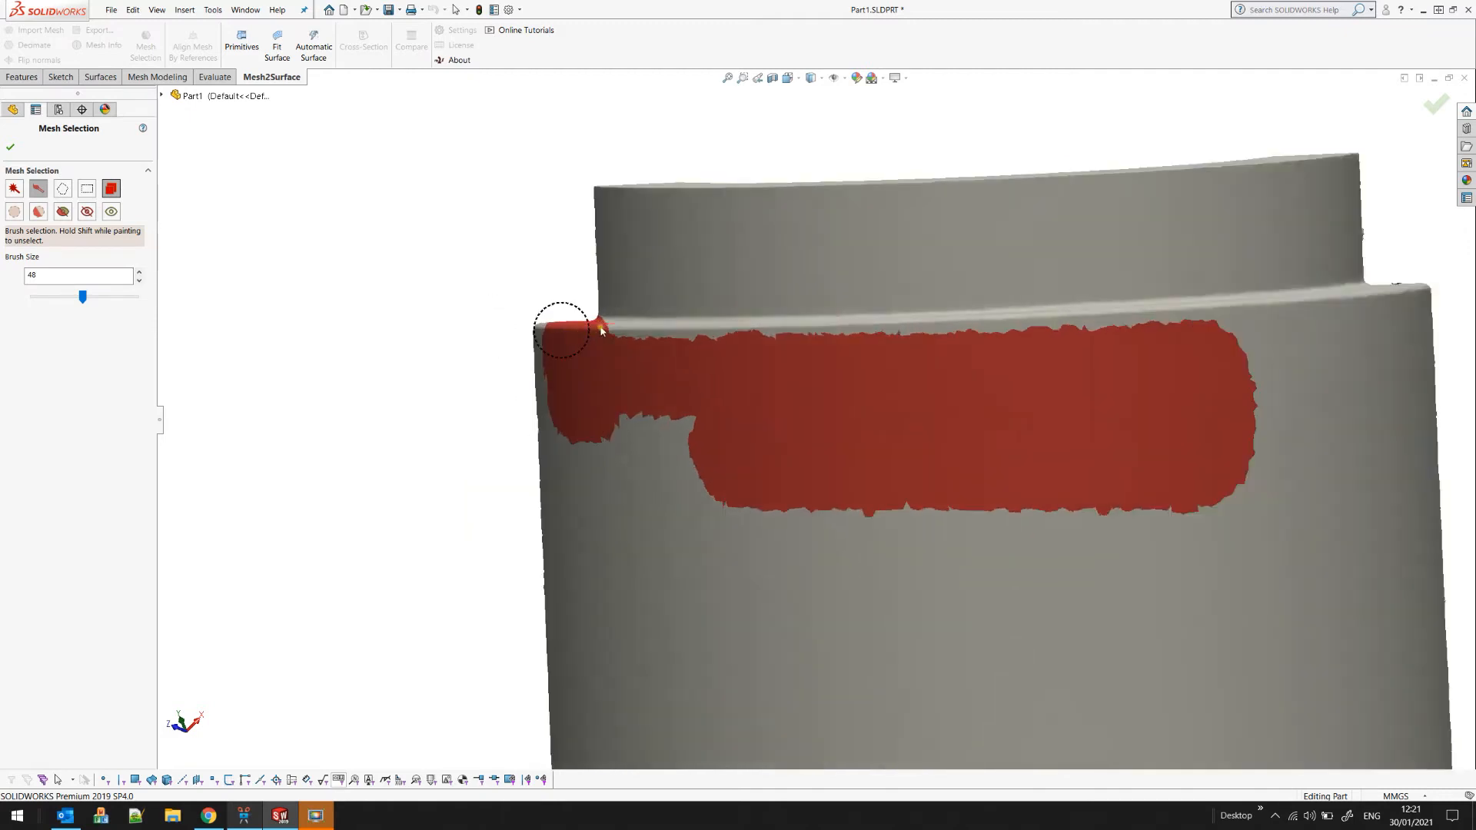
mouse_move(564, 329)
mouse_down()
mouse_move(586, 326)
mouse_move(542, 332)
mouse_up()
shift+drag(552, 314, 951, 349)
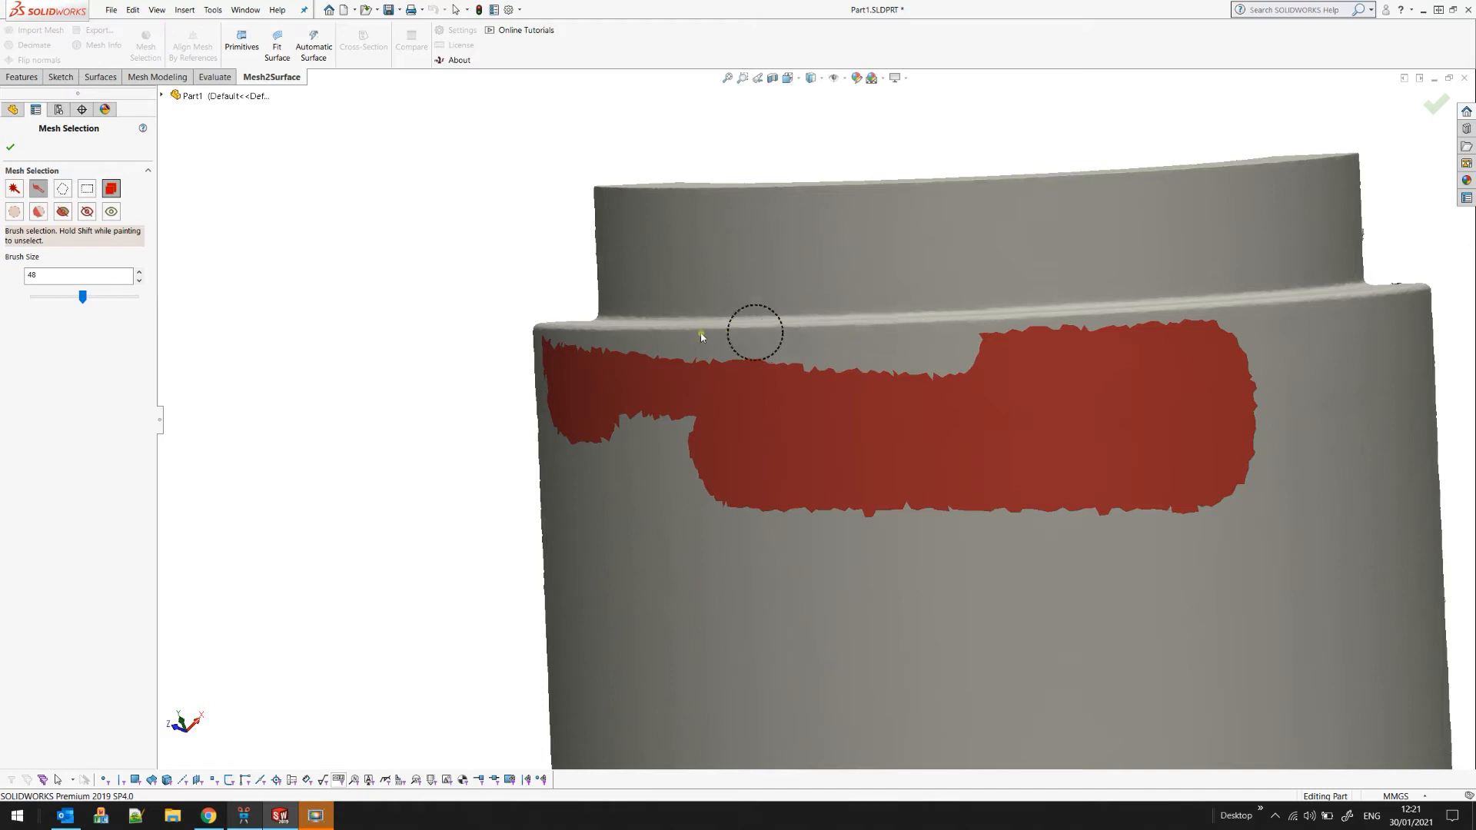
mouse_move(615, 364)
mouse_down()
mouse_move(958, 353)
mouse_move(831, 395)
mouse_up()
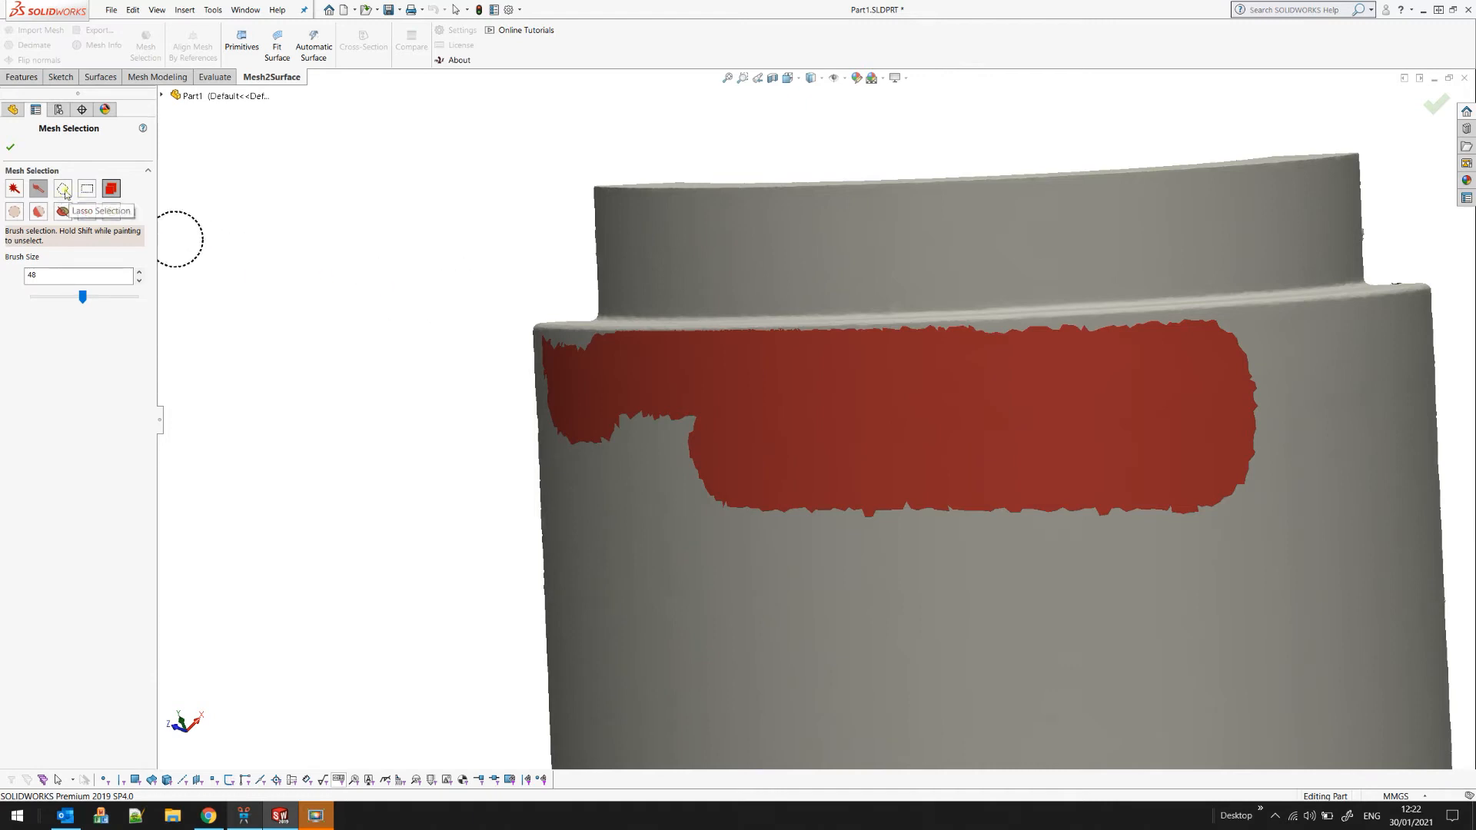
- Turn off the selection depth option and lasso-select the raised upper ring above the ledge
mouse_move(290, 376)
middle_down()
mouse_move(277, 349)
mouse_move(284, 399)
middle_up()
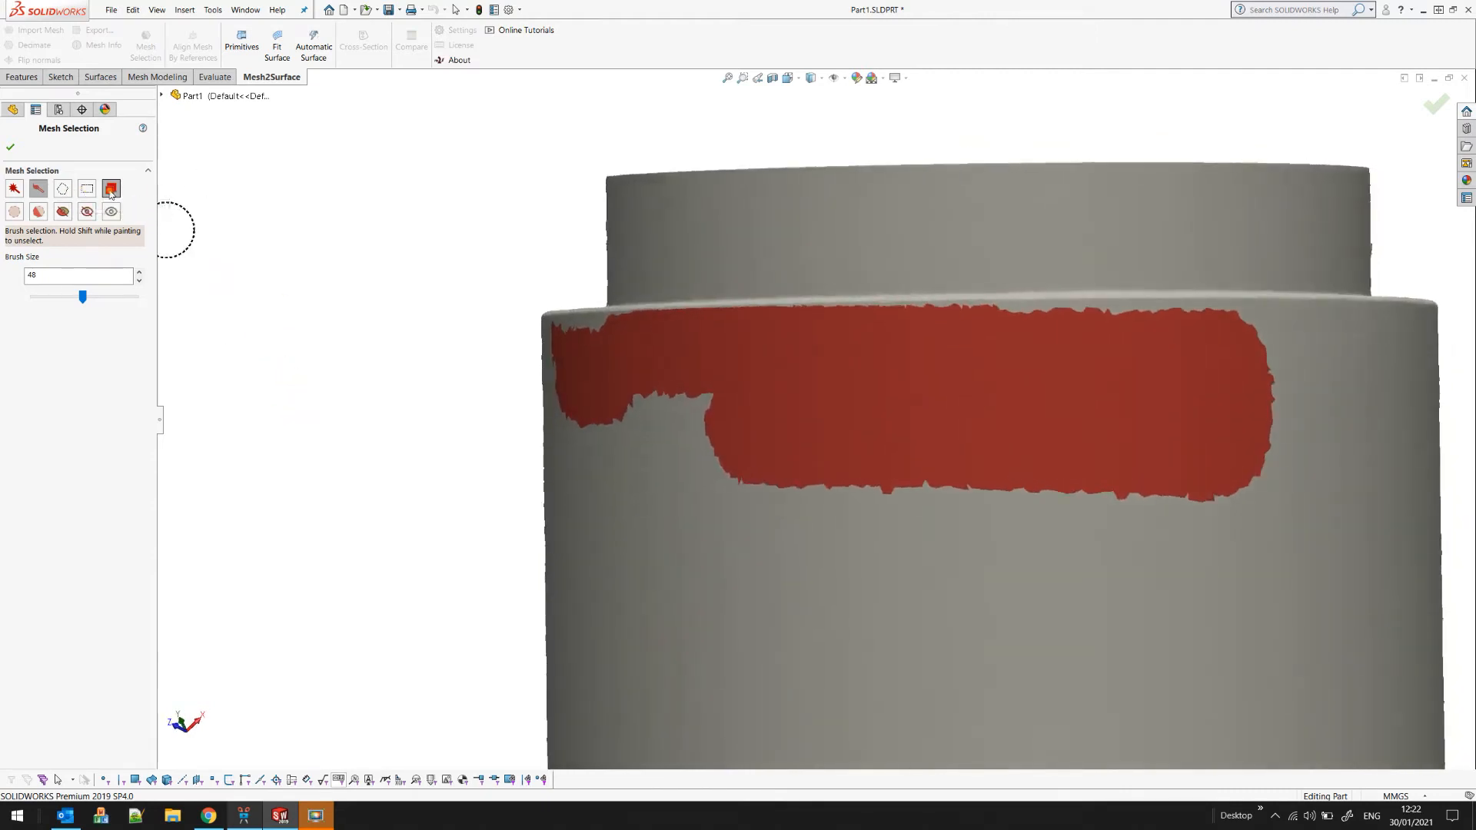
click(63, 189)
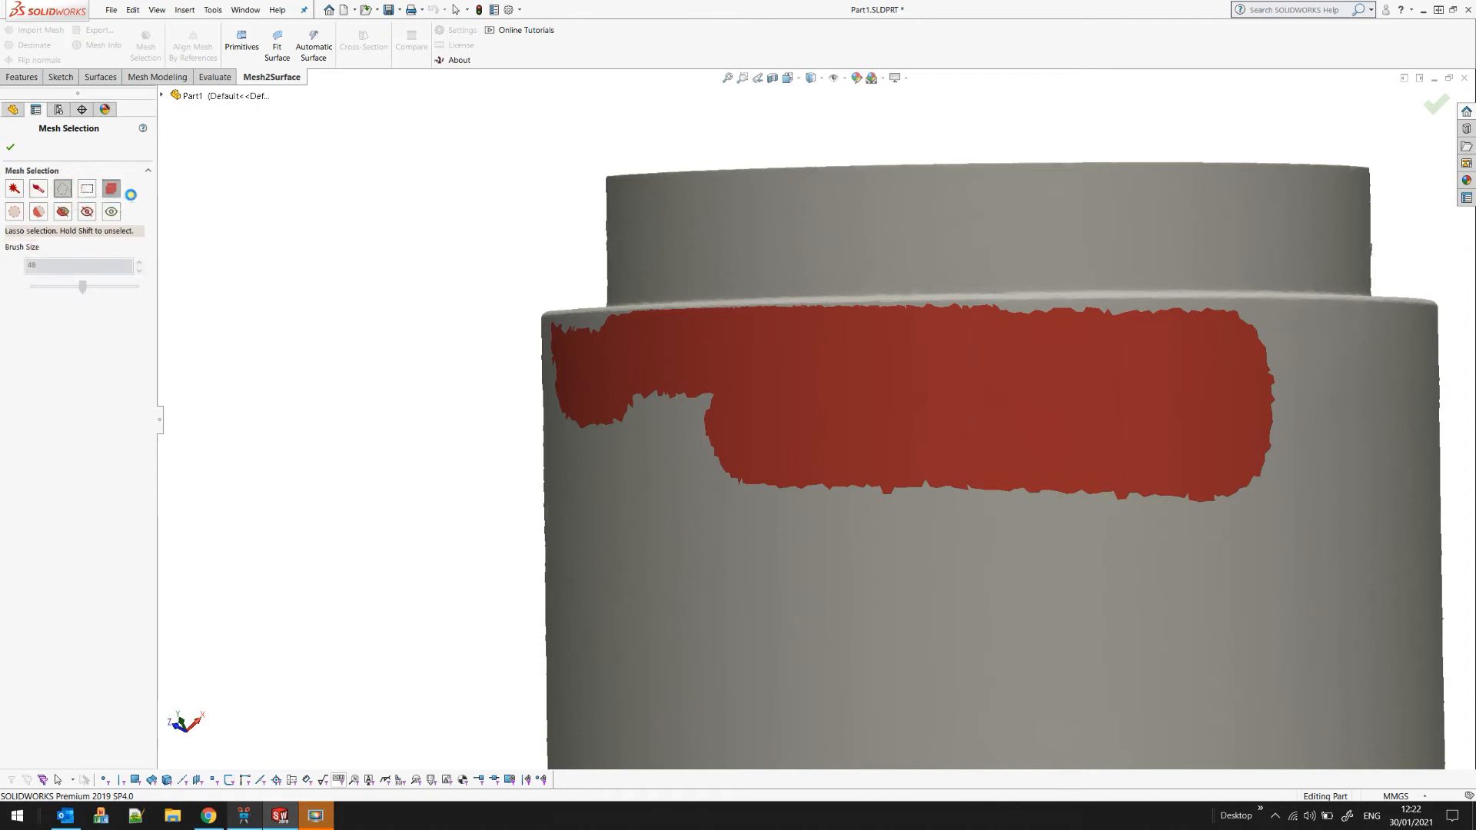
middle_drag(504, 244, 510, 269)
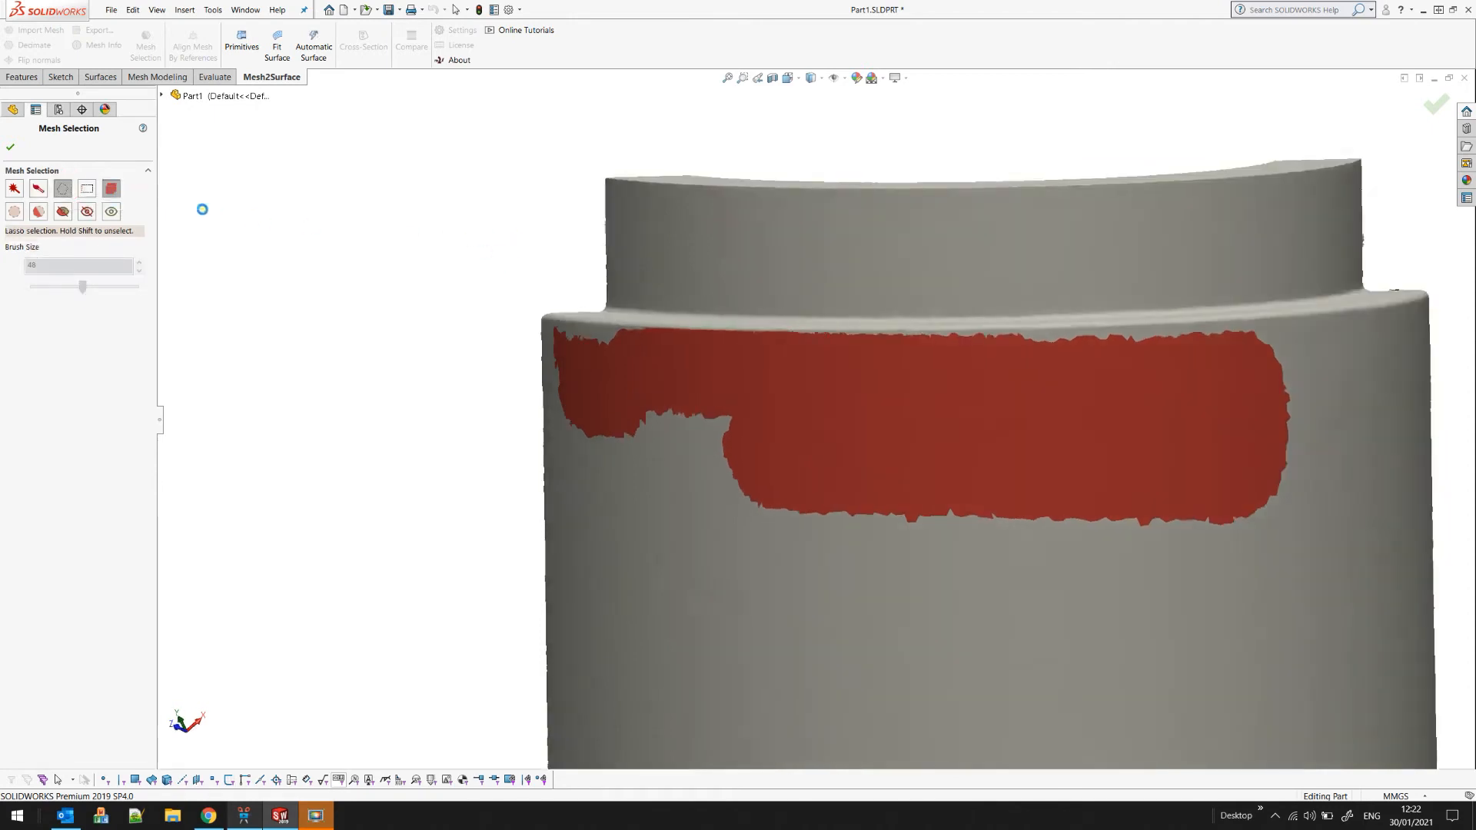
click(108, 194)
mouse_move(568, 126)
mouse_down()
mouse_move(552, 267)
mouse_move(631, 308)
mouse_move(1107, 311)
mouse_move(1386, 280)
mouse_move(1379, 134)
mouse_move(949, 146)
mouse_up()
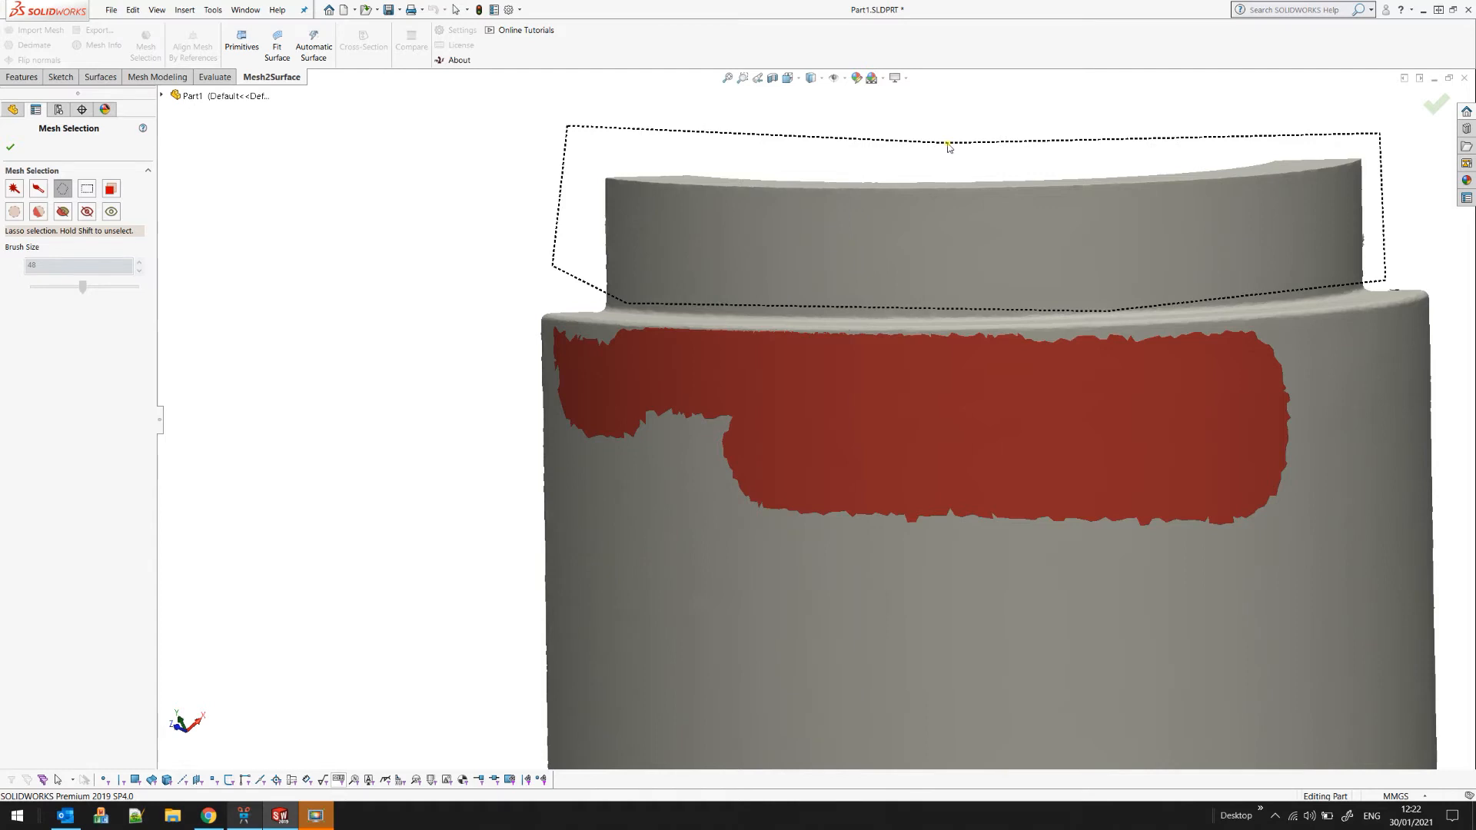
drag(949, 146, 985, 155)
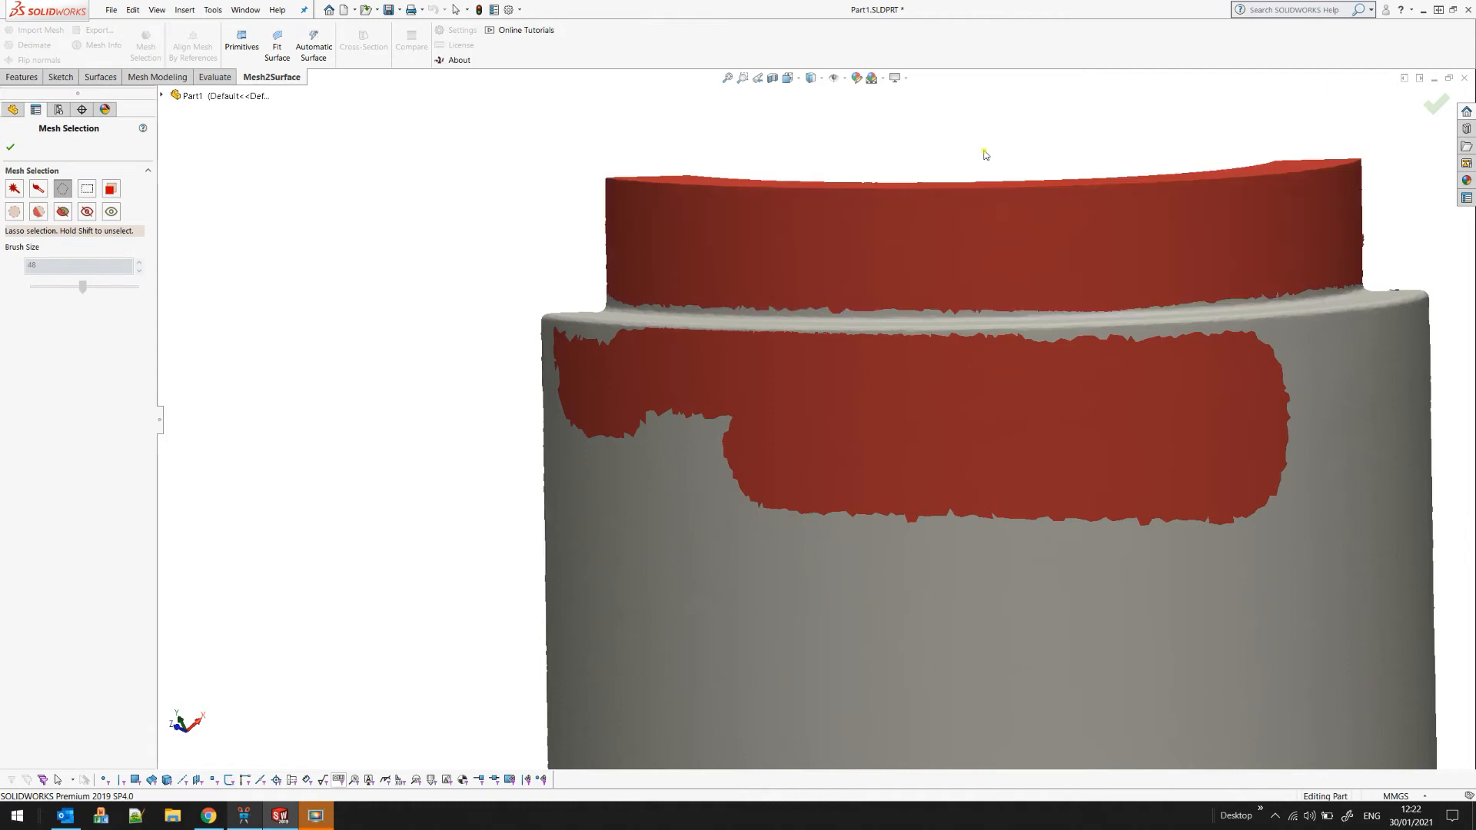
- Turn the selection depth option back on and lasso around the raised upper ring from a tilted view
middle_drag(952, 425, 1116, 457)
middle_drag(1071, 526, 972, 520)
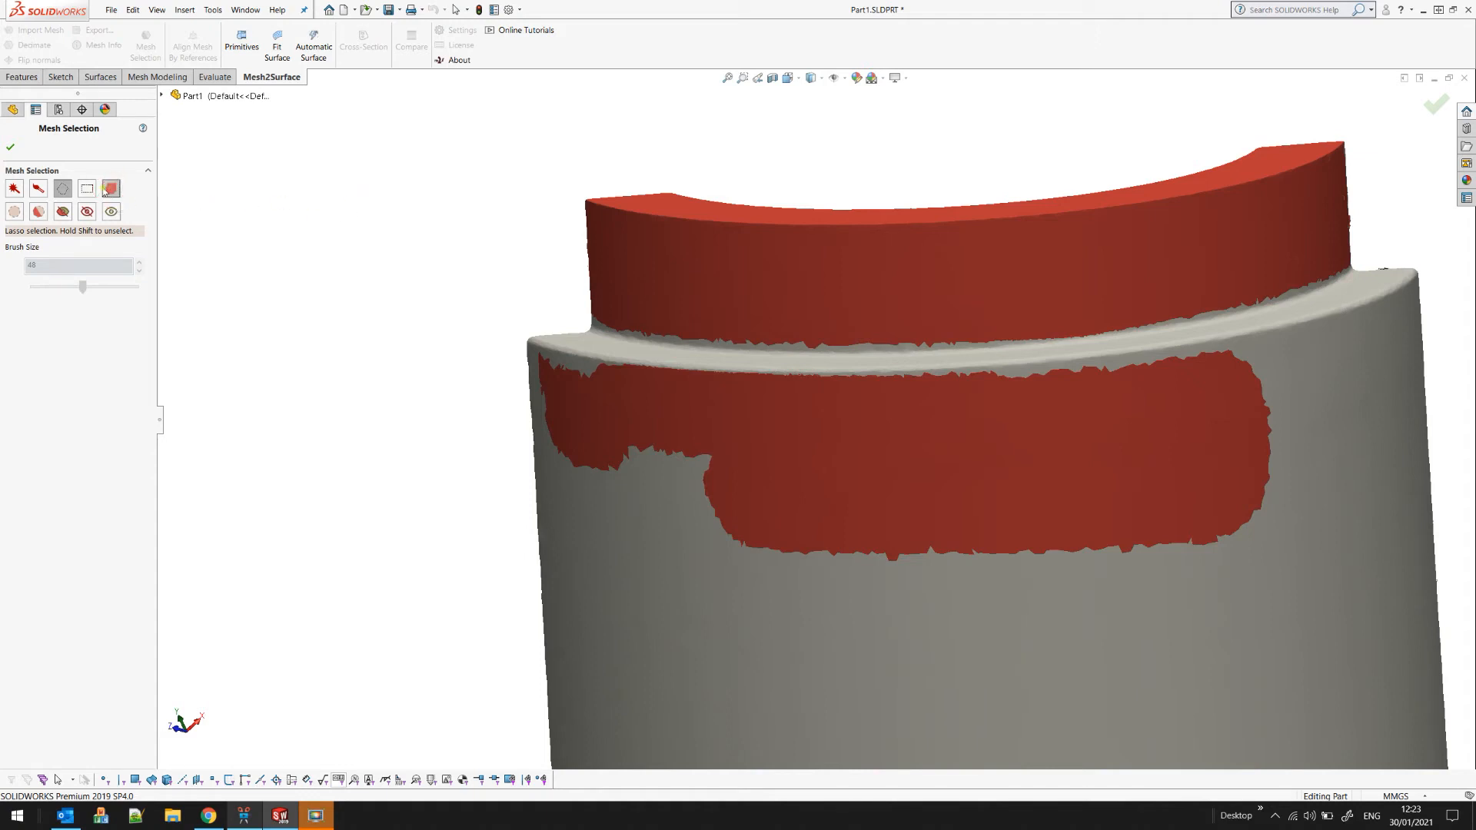
mouse_move(527, 276)
mouse_down()
mouse_move(525, 301)
mouse_move(893, 347)
mouse_move(1331, 301)
mouse_move(1388, 214)
mouse_move(1353, 101)
mouse_up()
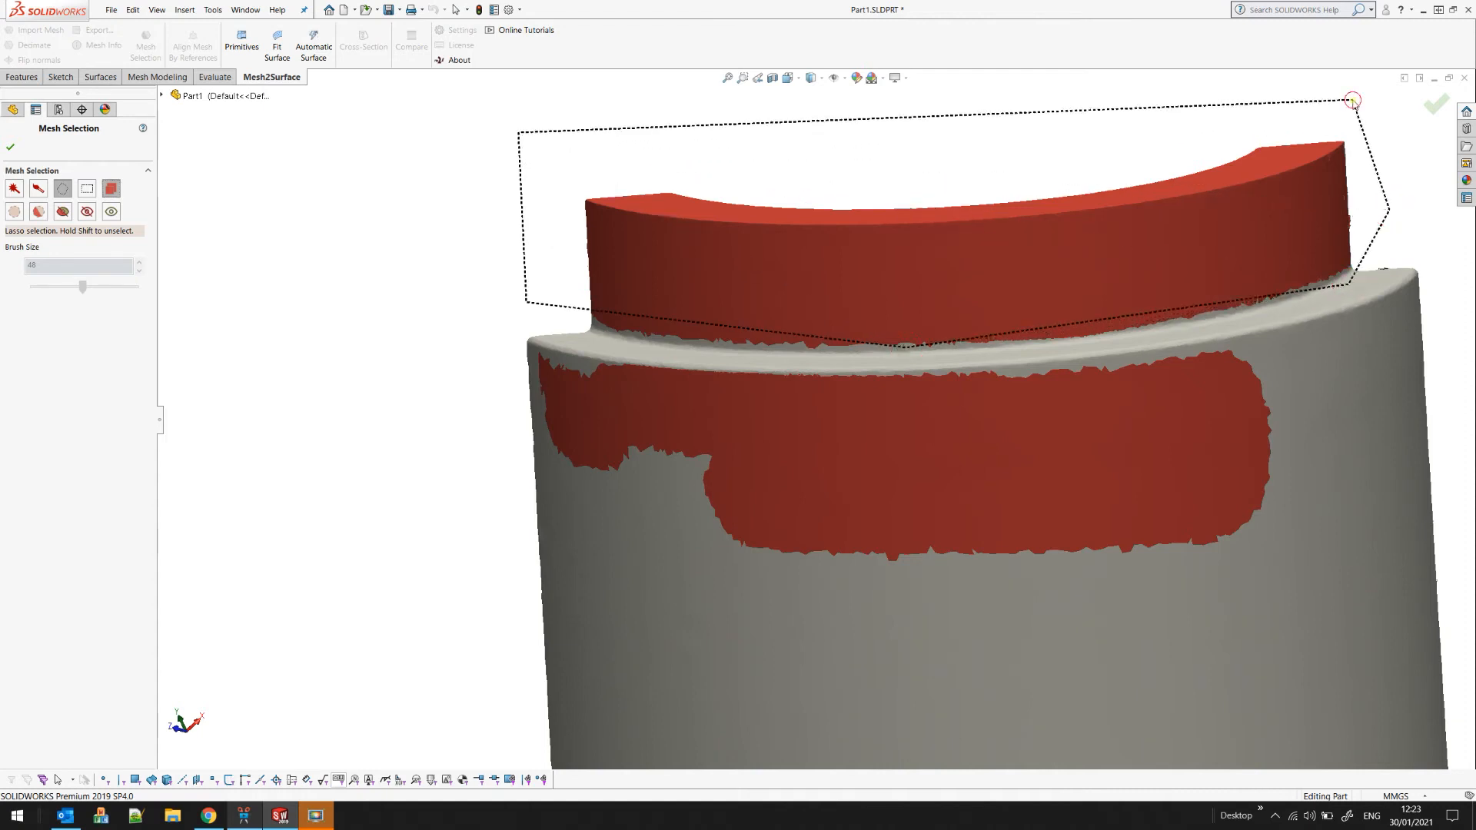
key(Return)
middle_drag(878, 501, 826, 466)
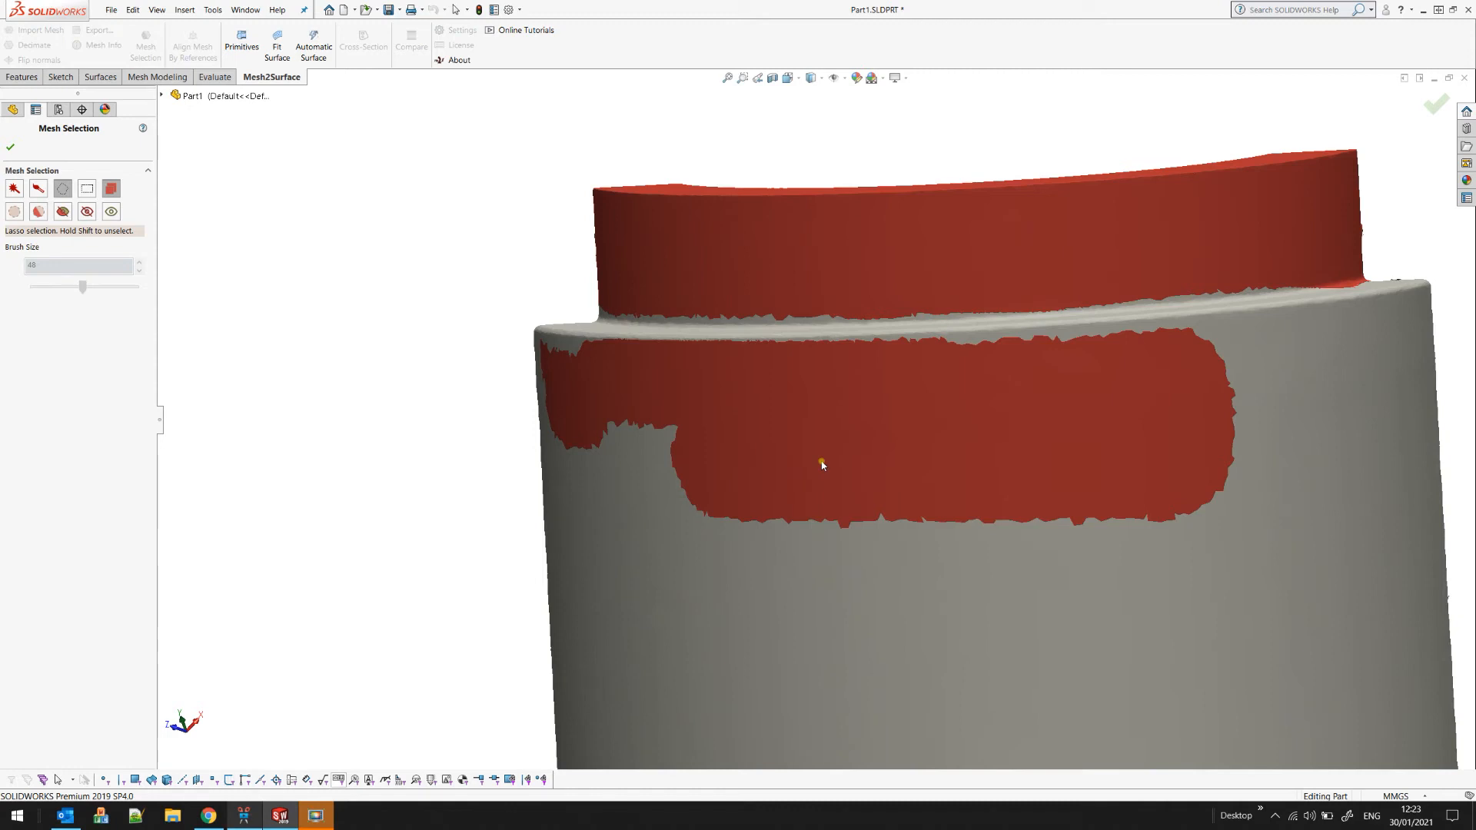
- Add the left part of the outer wall and more of the ledge using two rectangular selections
click(87, 189)
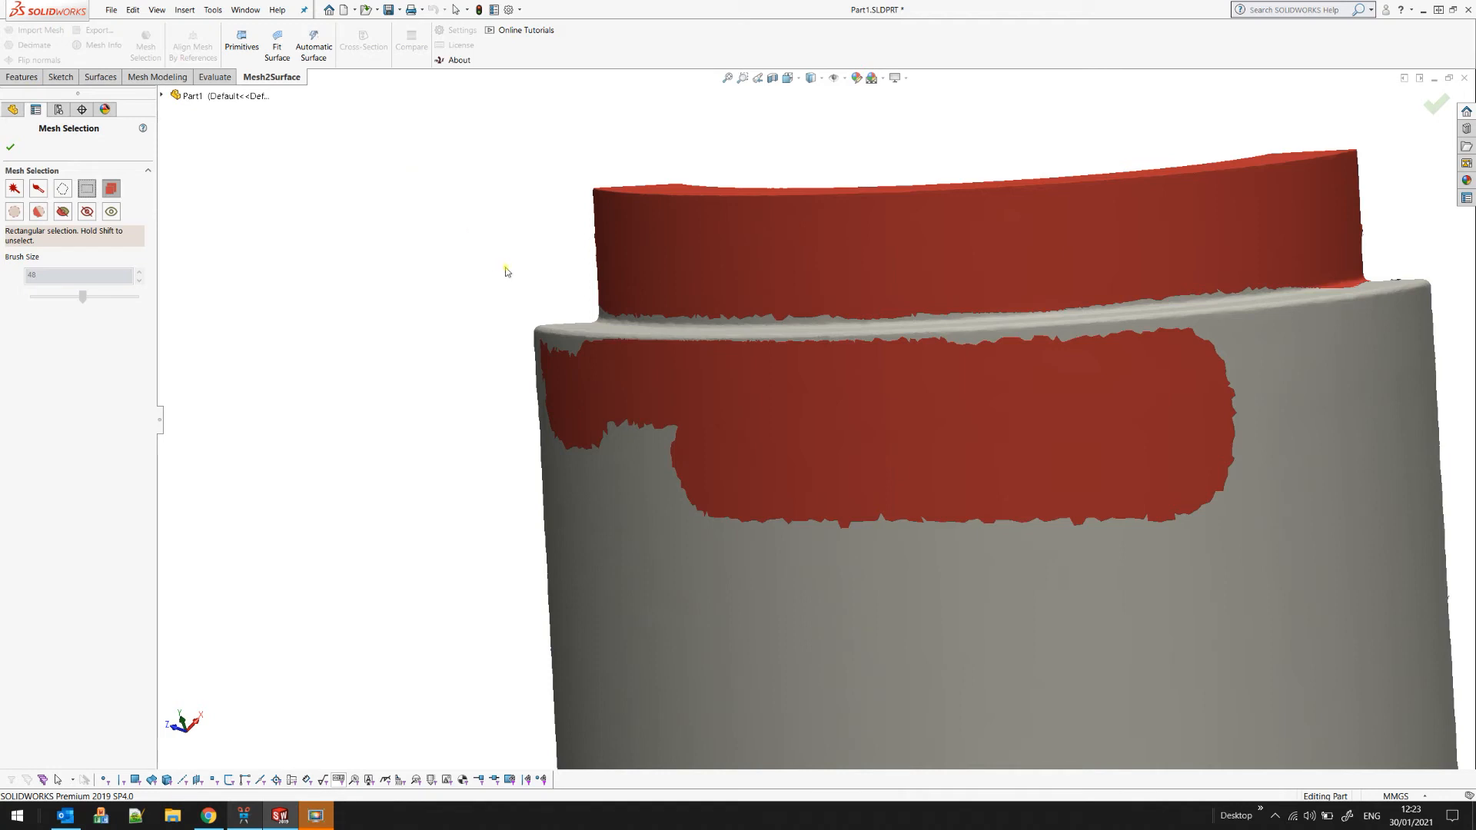
drag(418, 176, 922, 601)
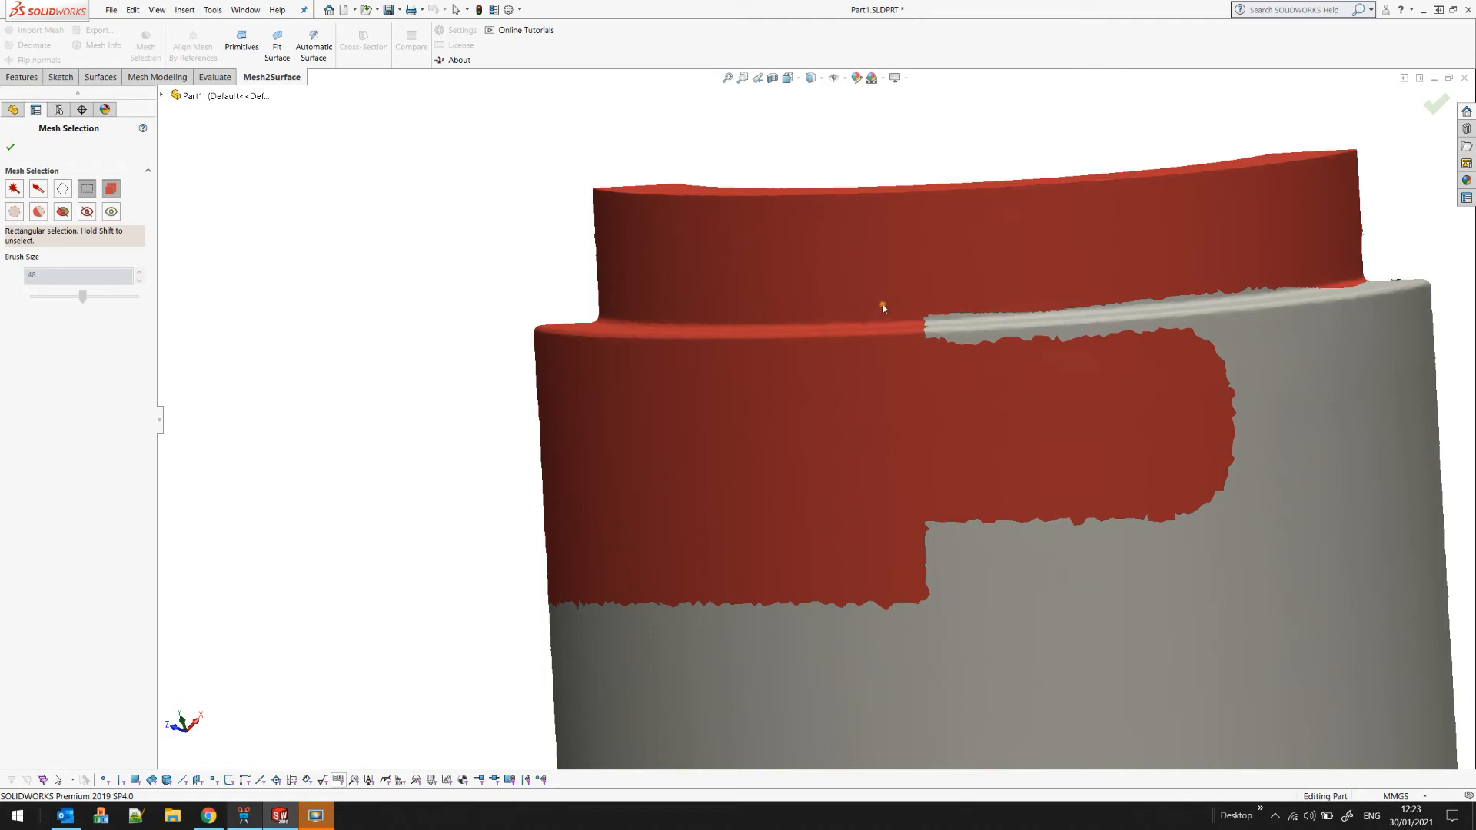
drag(841, 146, 1082, 357)
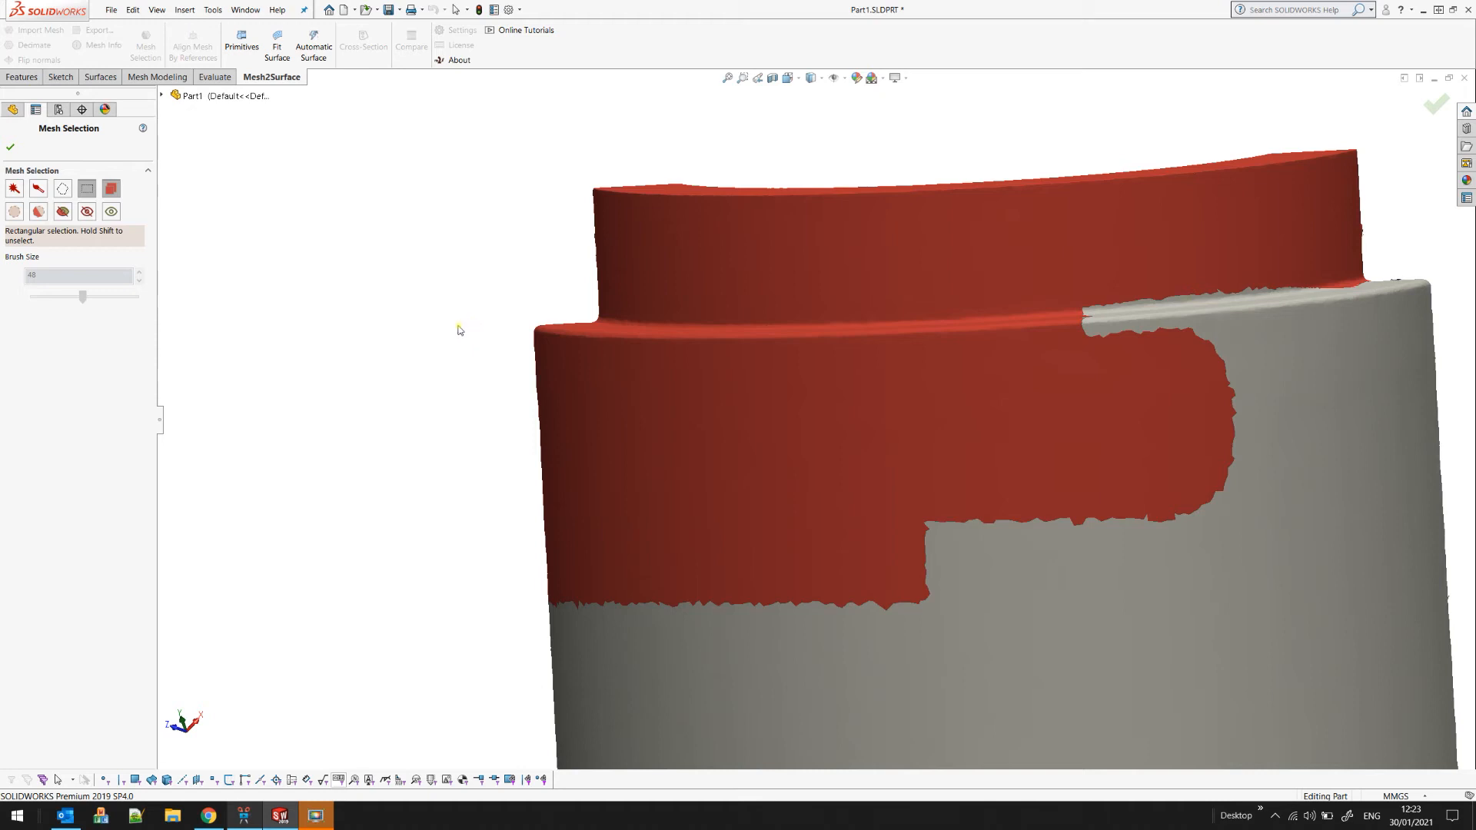
- Unselect most of the outer wall with rectangular selection, and clear the remaining mesh selection
drag(456, 323, 989, 569)
drag(1079, 608, 1224, 627)
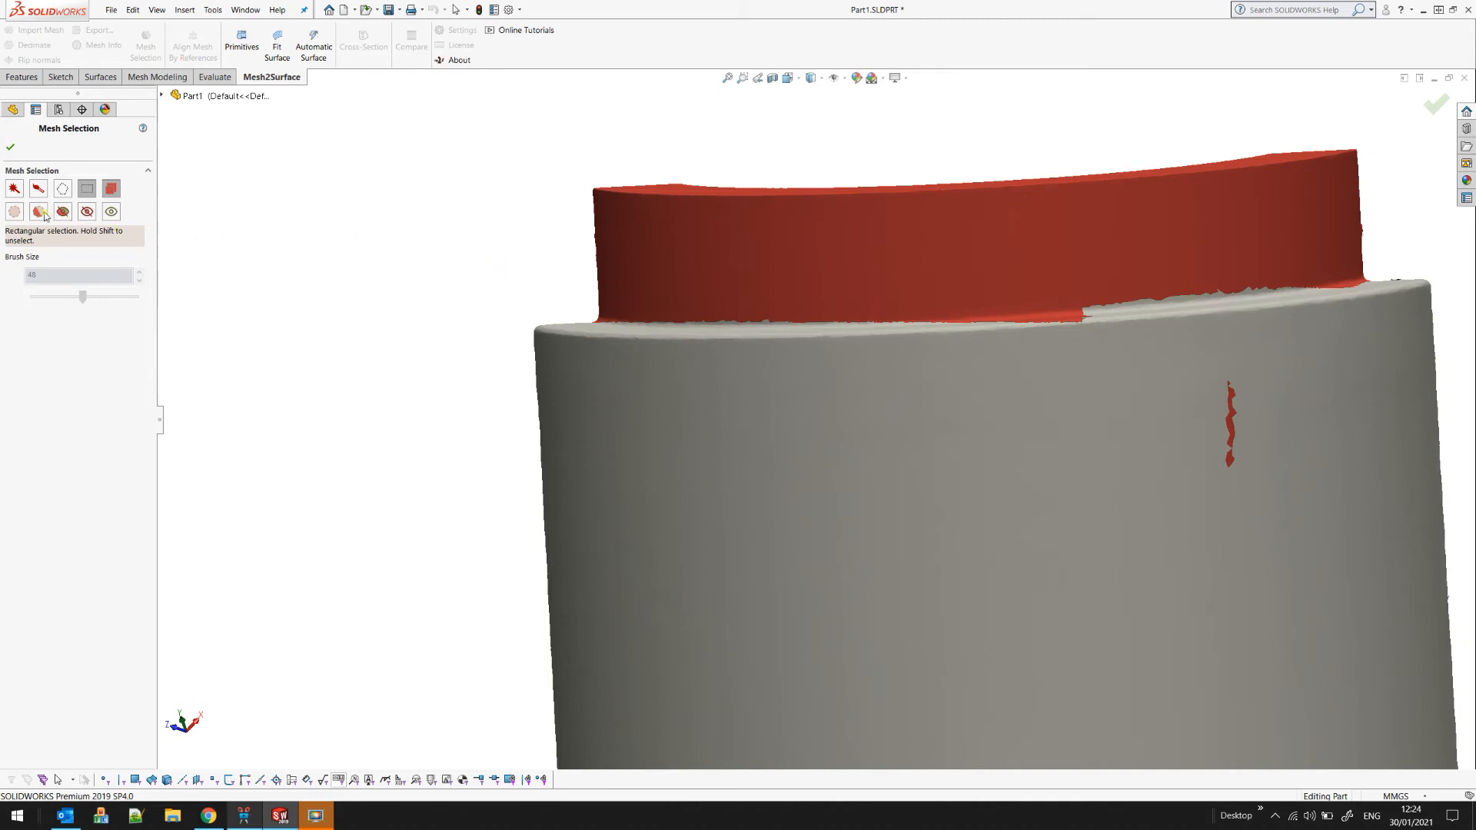
click(13, 215)
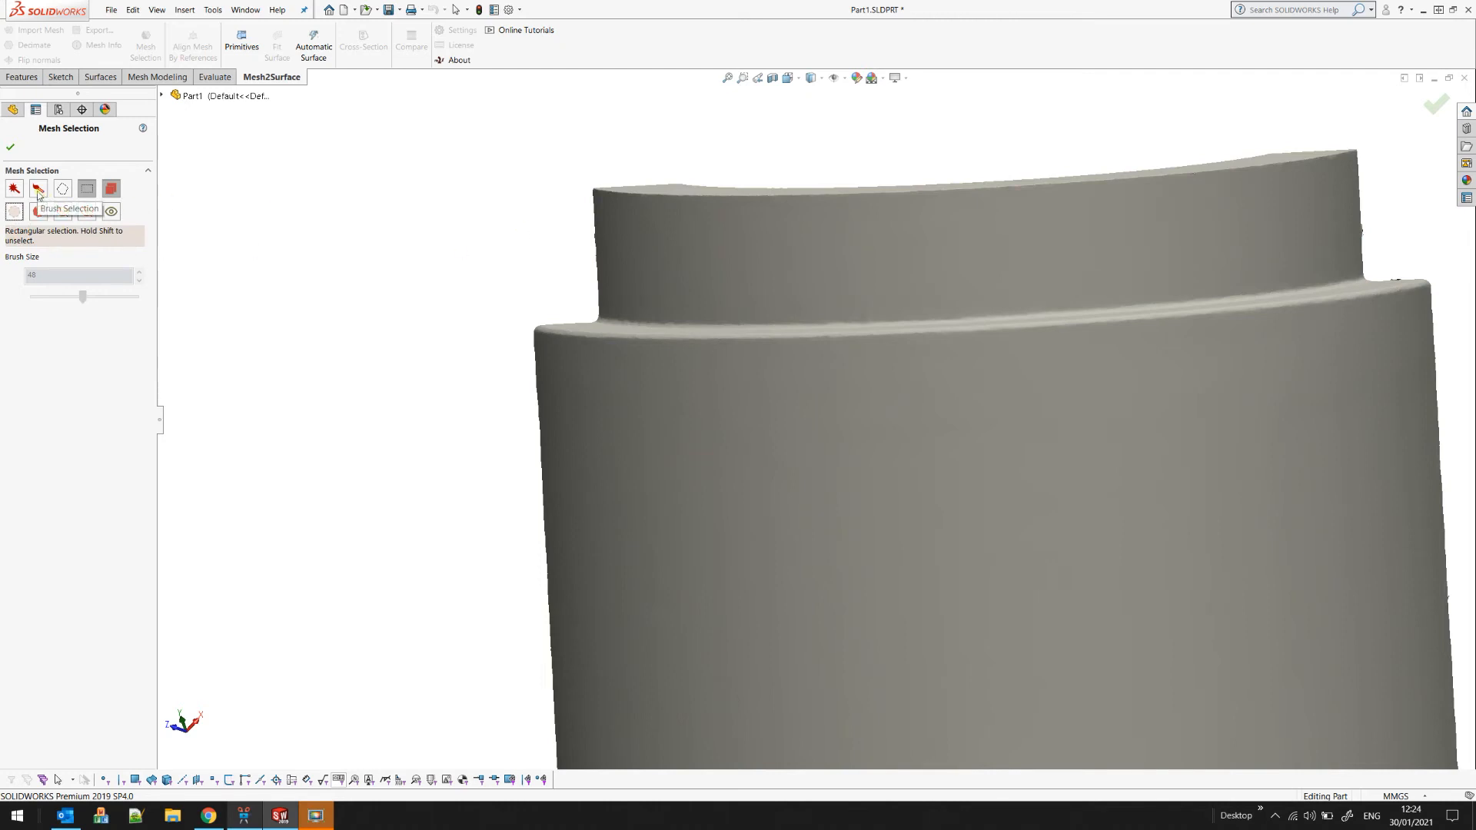
- Rectangle-select the left portion of the upper ring and ledge, then invert the selection and invert it back
drag(476, 131, 1056, 349)
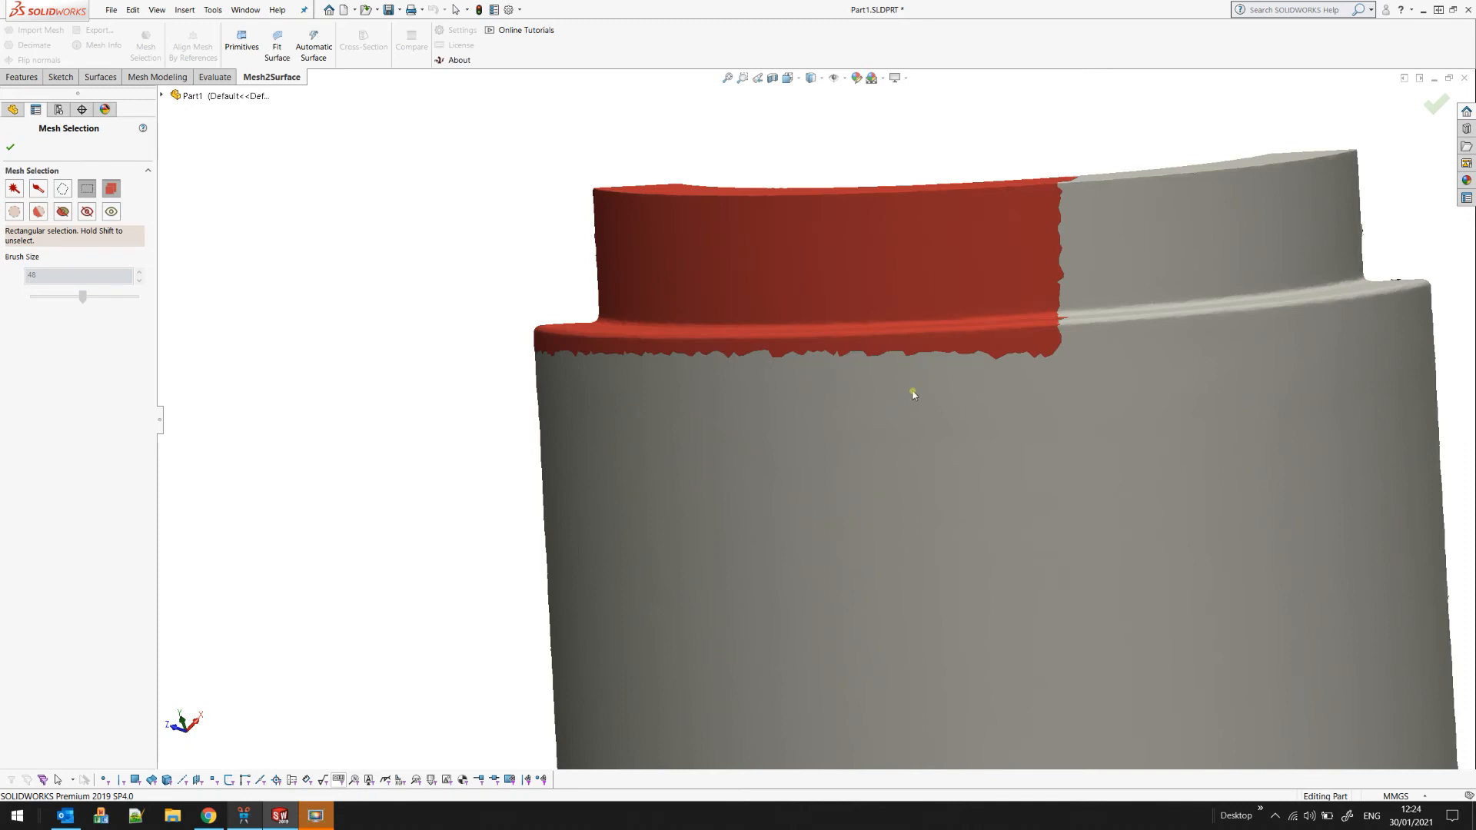
click(38, 212)
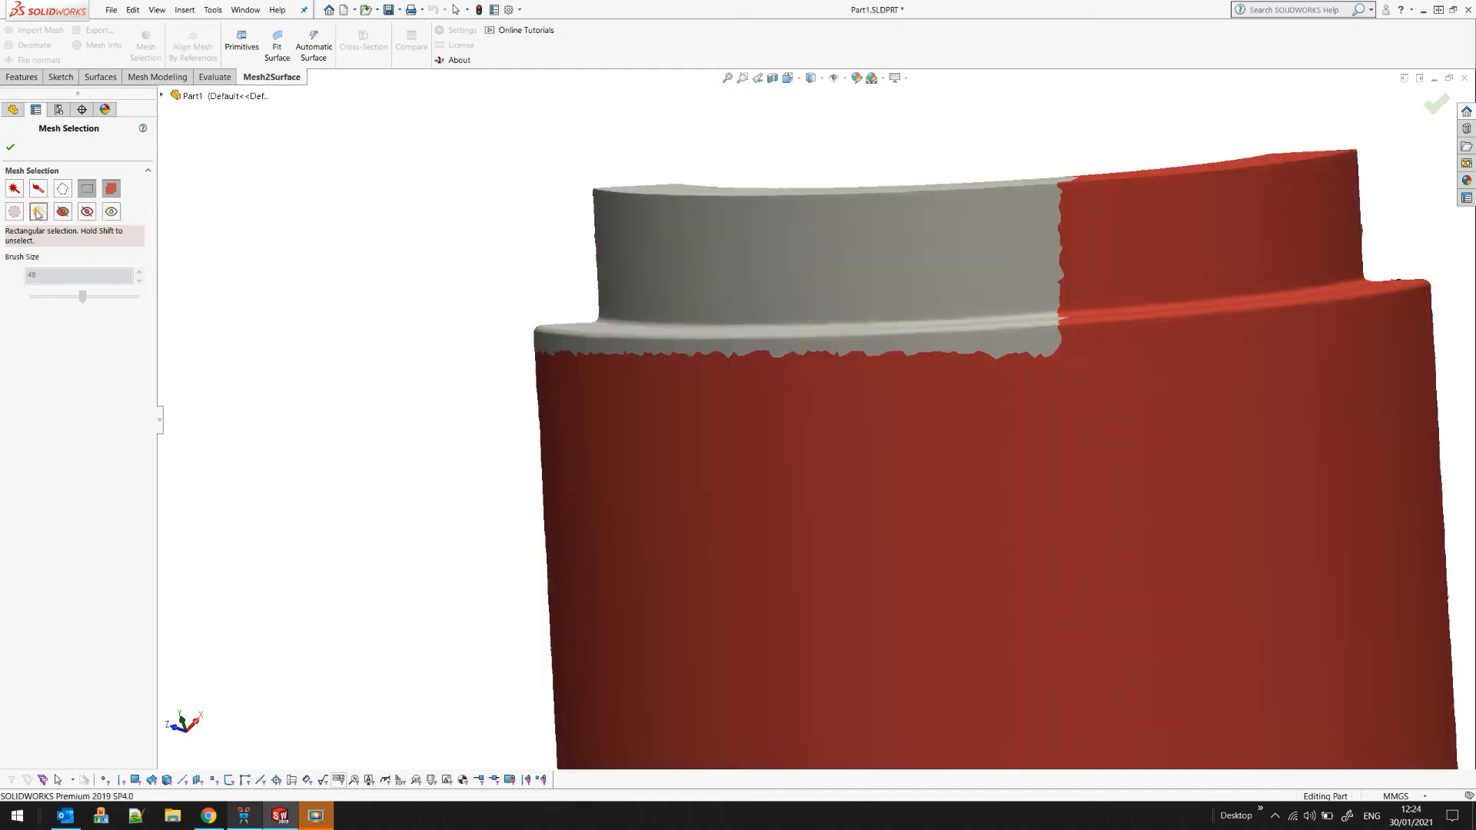
click(38, 212)
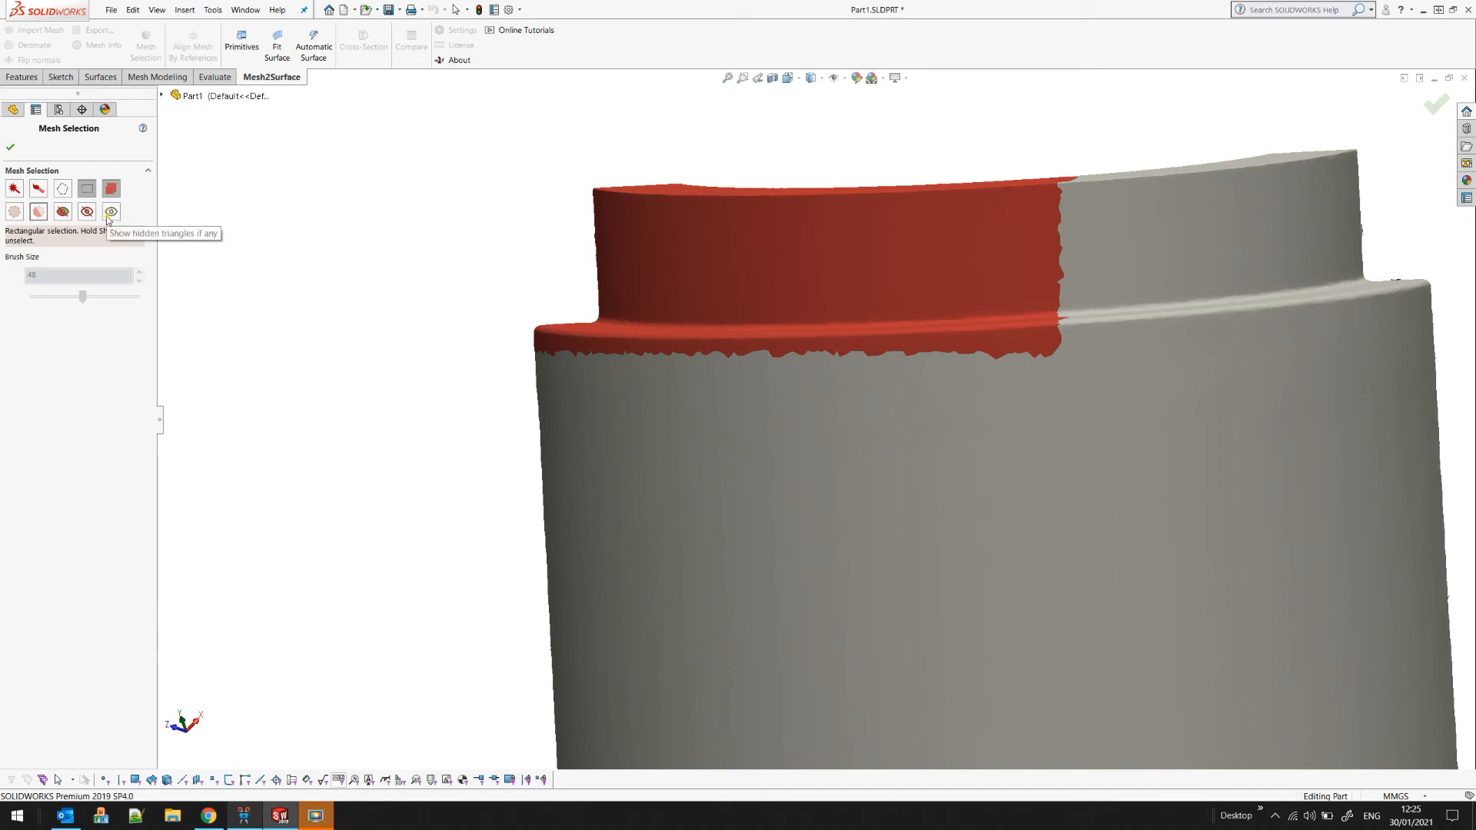
- Isolate the selected triangles of the upper ring and ledge, then show the hidden triangles again
click(63, 214)
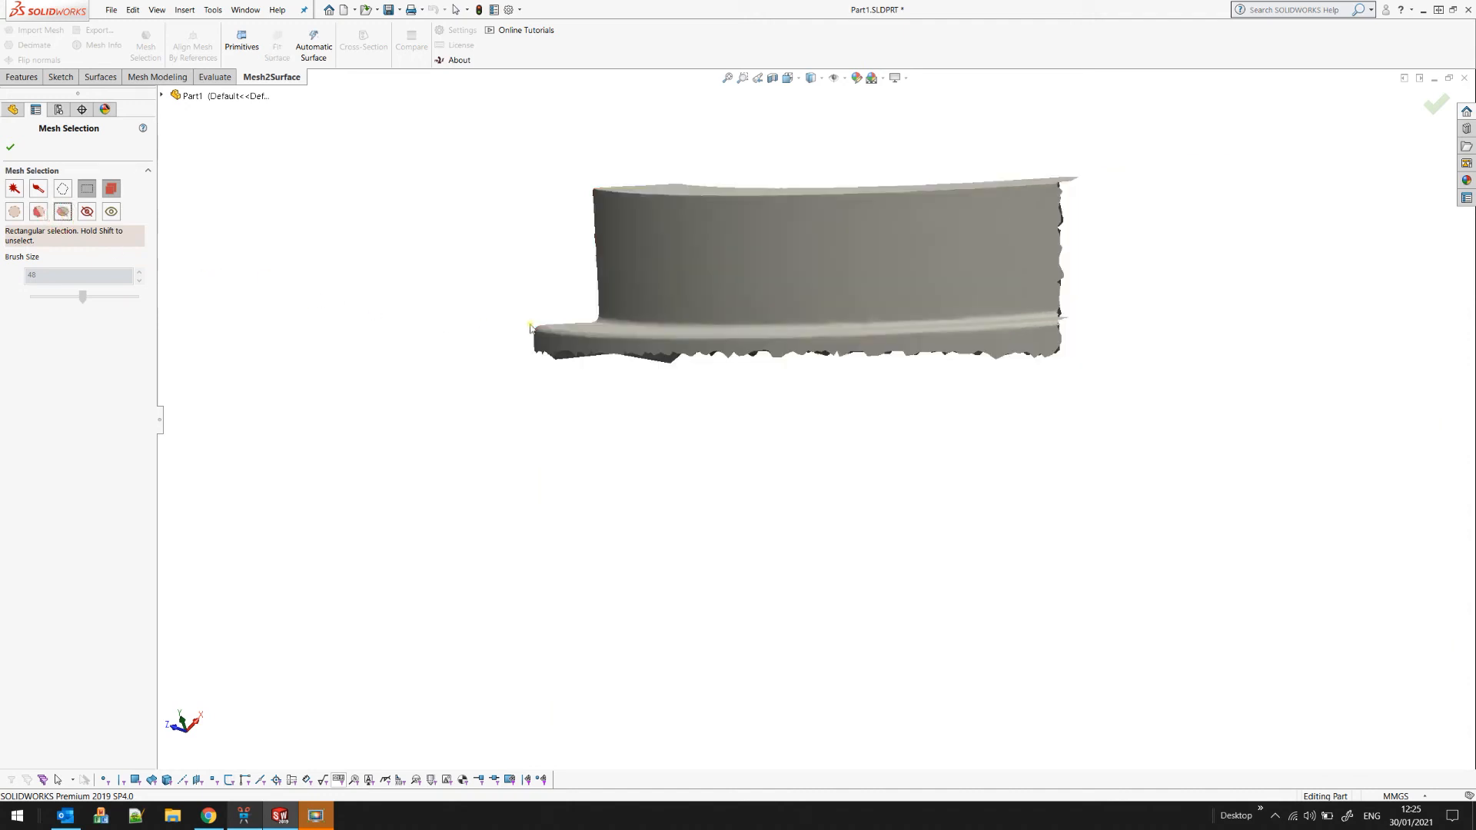
middle_drag(770, 358, 799, 403)
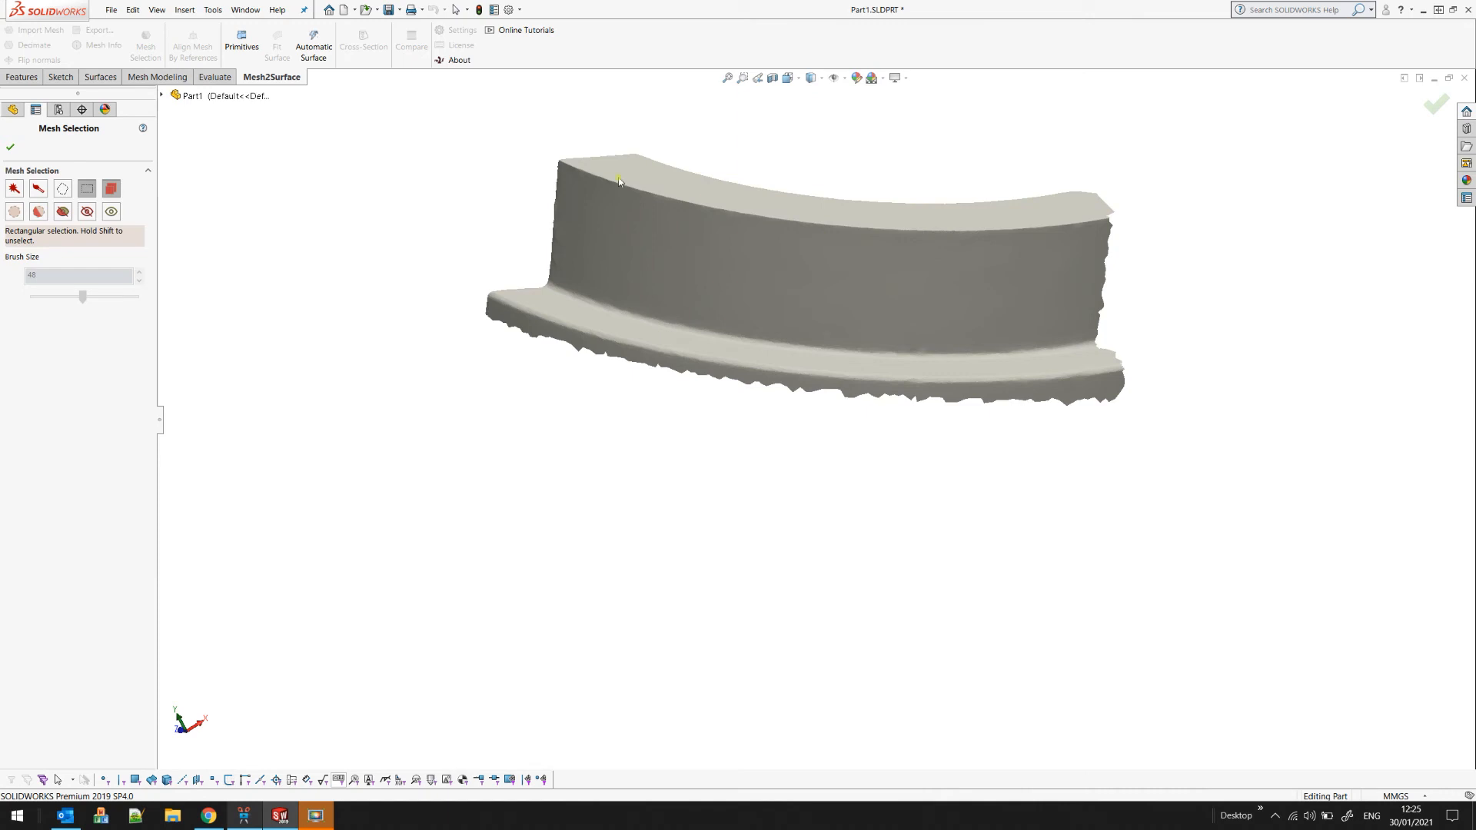
scroll(638, 159, down, 3)
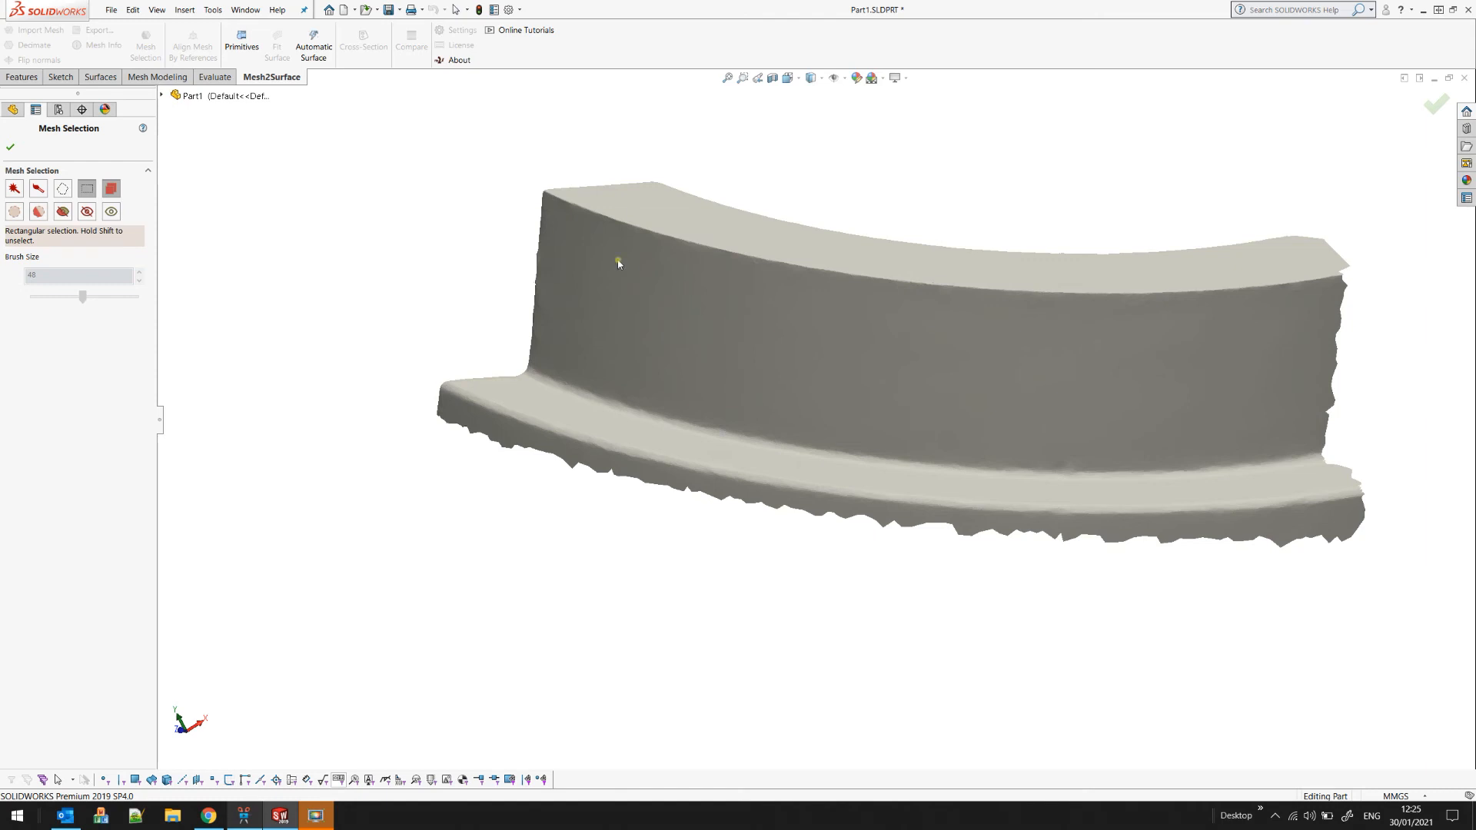
click(110, 212)
scroll(428, 269, up, 3)
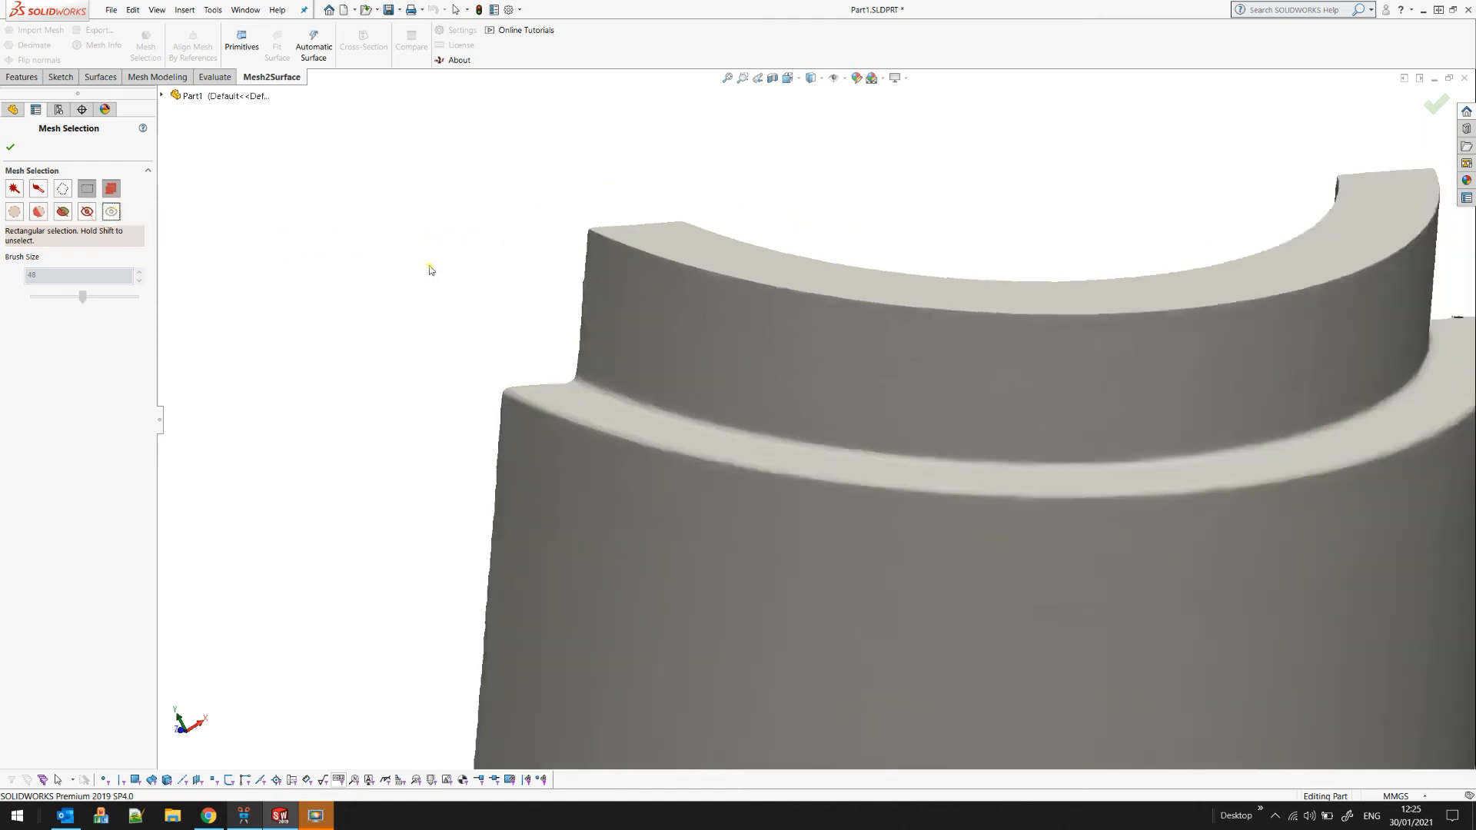
- Rectangle-select the left half of the upper ring and ledge in a side view, then isolate the selected triangles
middle_drag(784, 353, 767, 301)
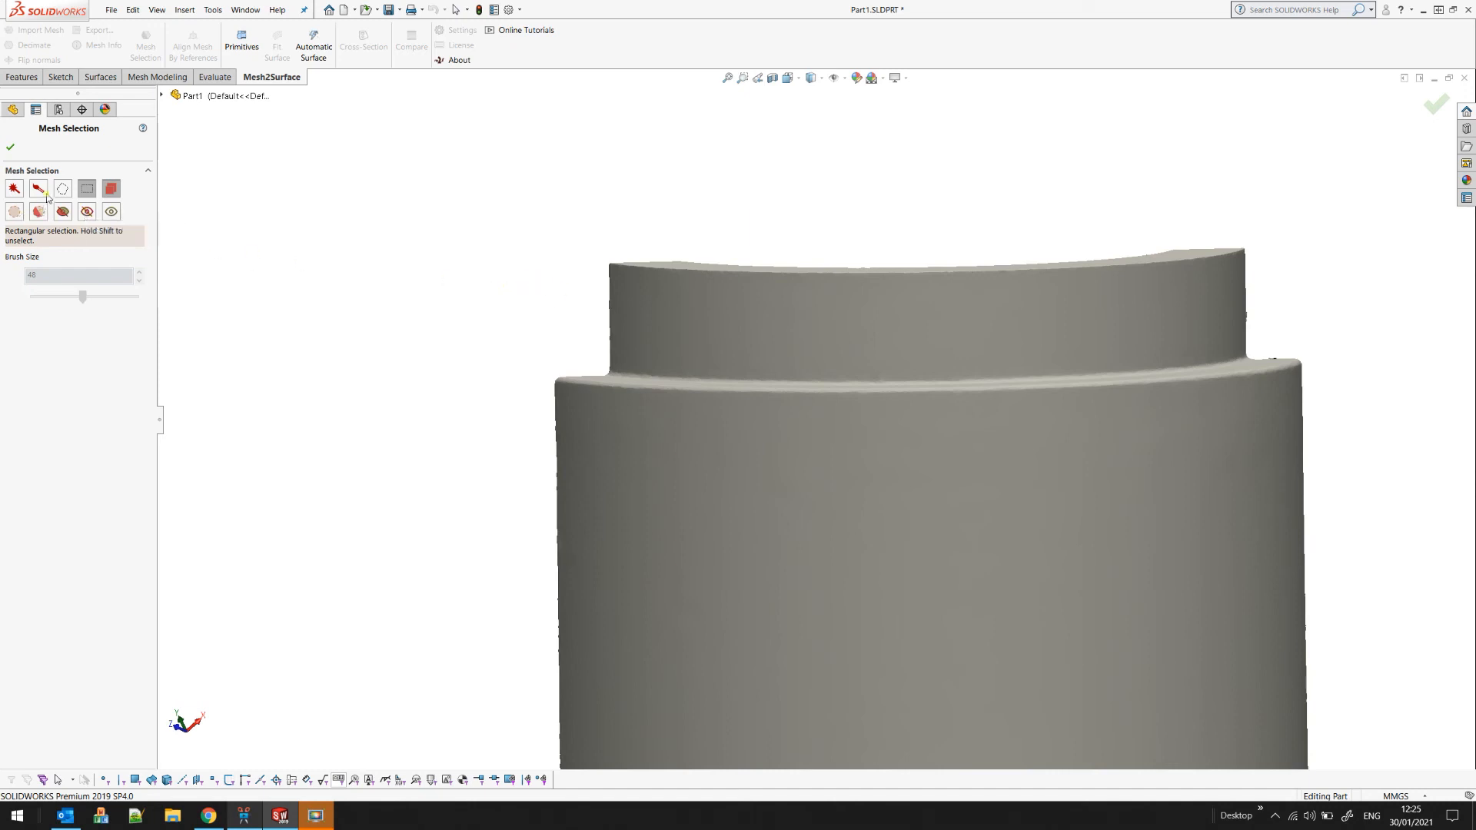
drag(495, 229, 893, 440)
click(61, 213)
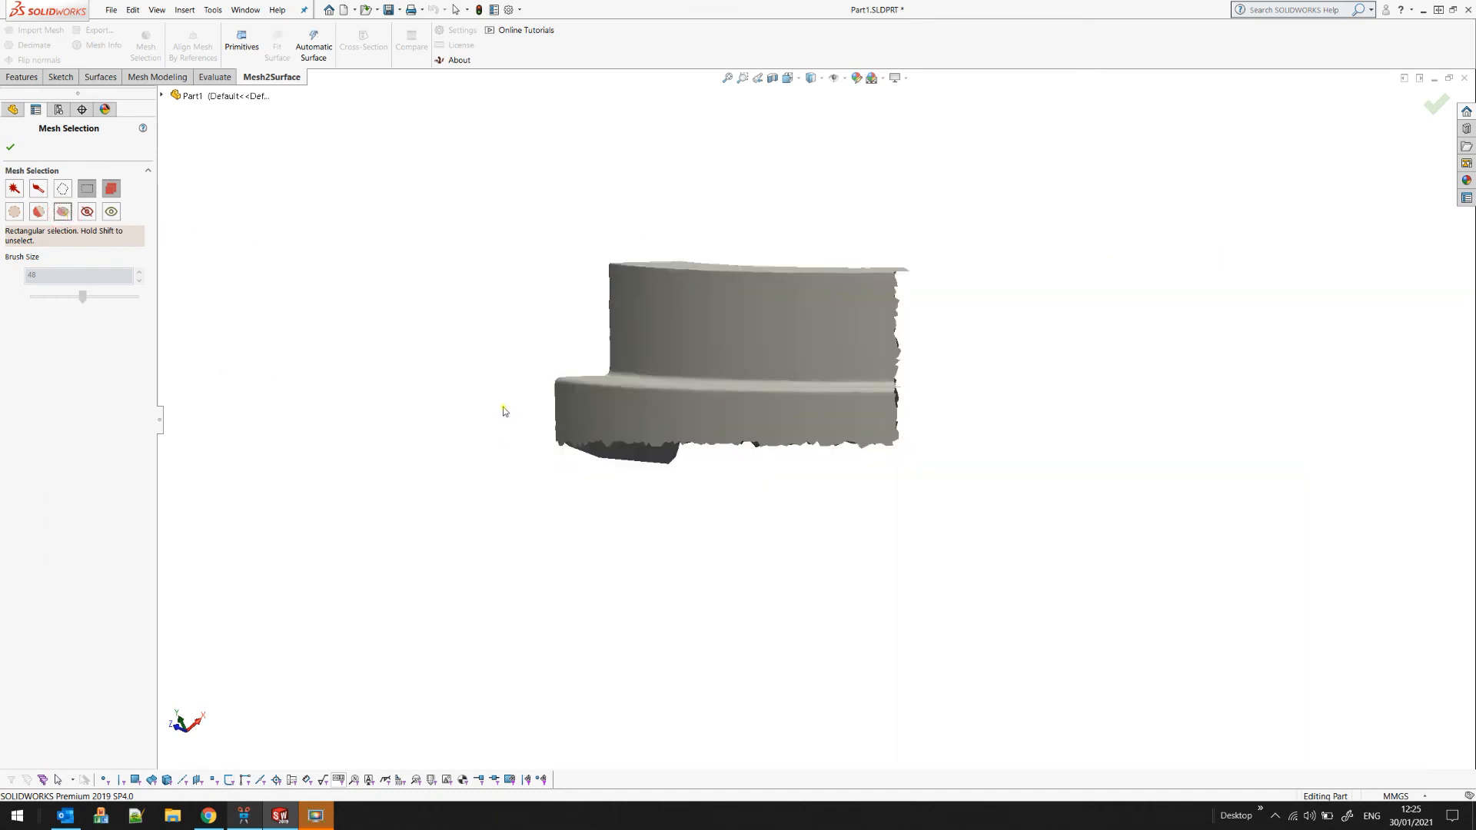
- Lasso-select the lower ledge and the outer wall beneath it on the isolated mesh piece
middle_drag(672, 504, 809, 627)
scroll(869, 445, down, 2)
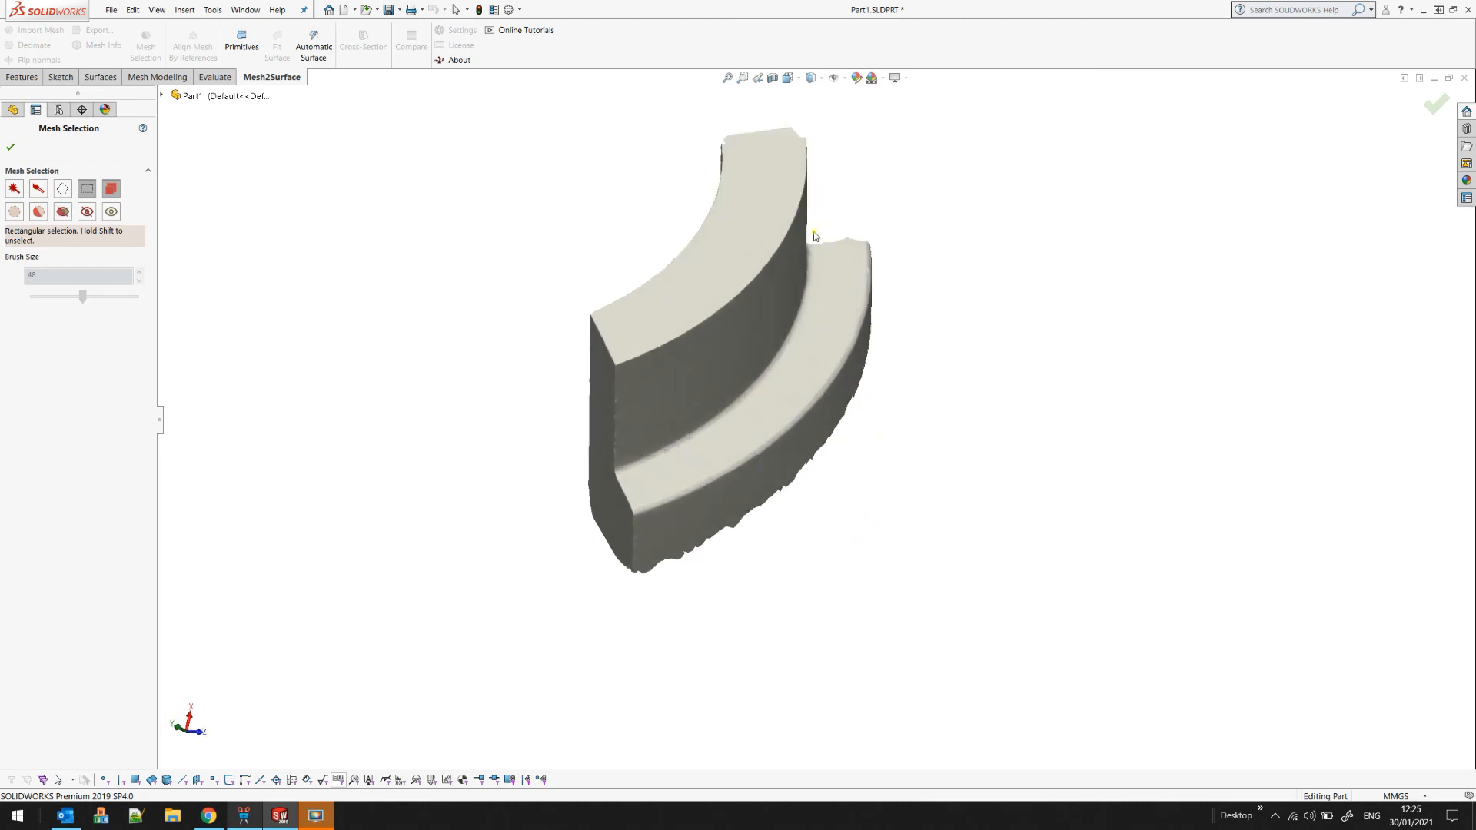
click(62, 189)
mouse_move(811, 232)
mouse_down()
mouse_move(796, 317)
mouse_move(753, 380)
mouse_move(713, 418)
mouse_move(593, 477)
mouse_move(587, 575)
mouse_move(754, 610)
mouse_move(989, 425)
mouse_move(968, 201)
mouse_up()
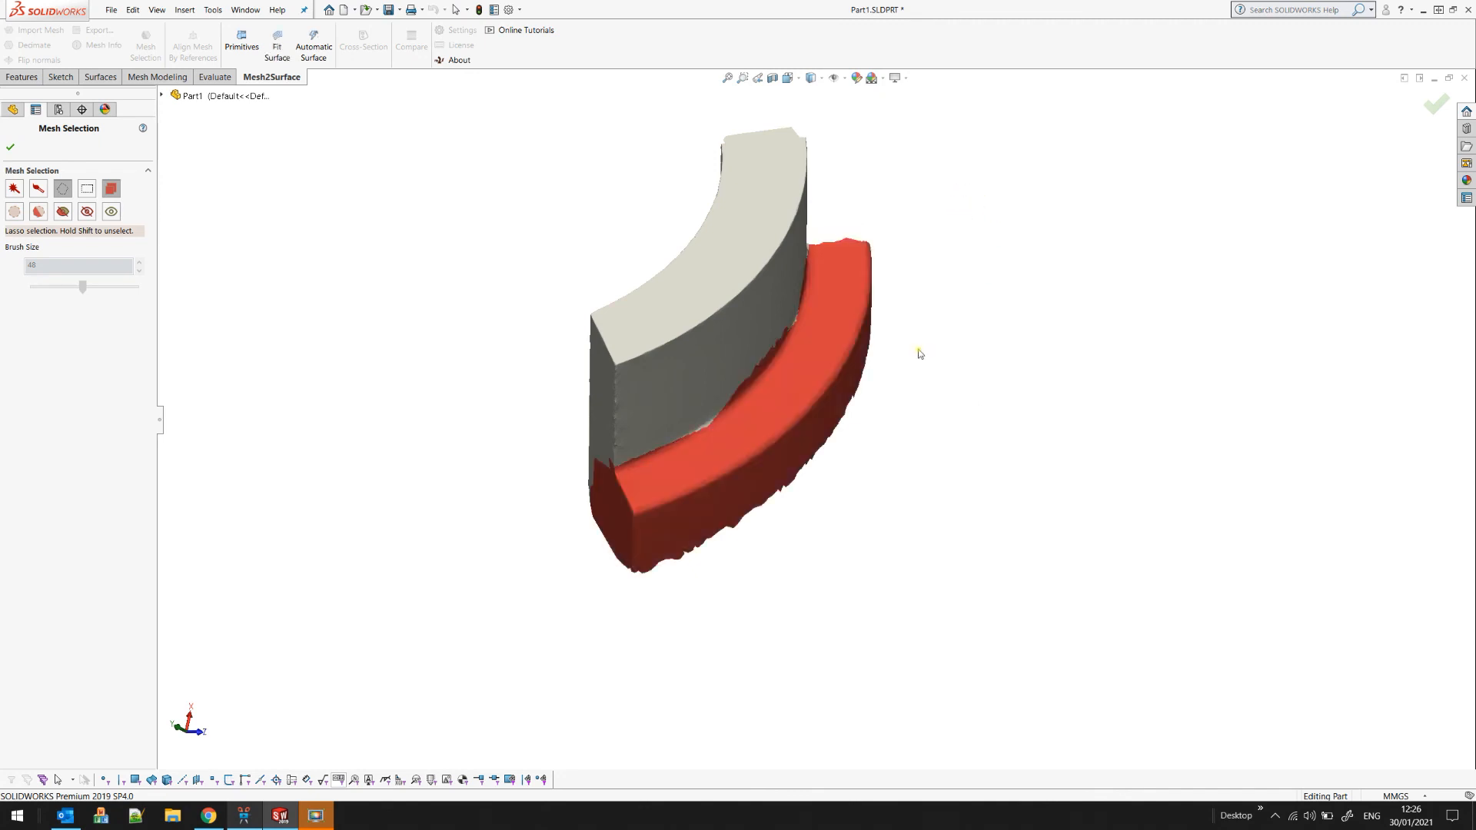
- Hide the selected ledge triangles and finish the mesh selection
middle_drag(807, 422, 837, 351)
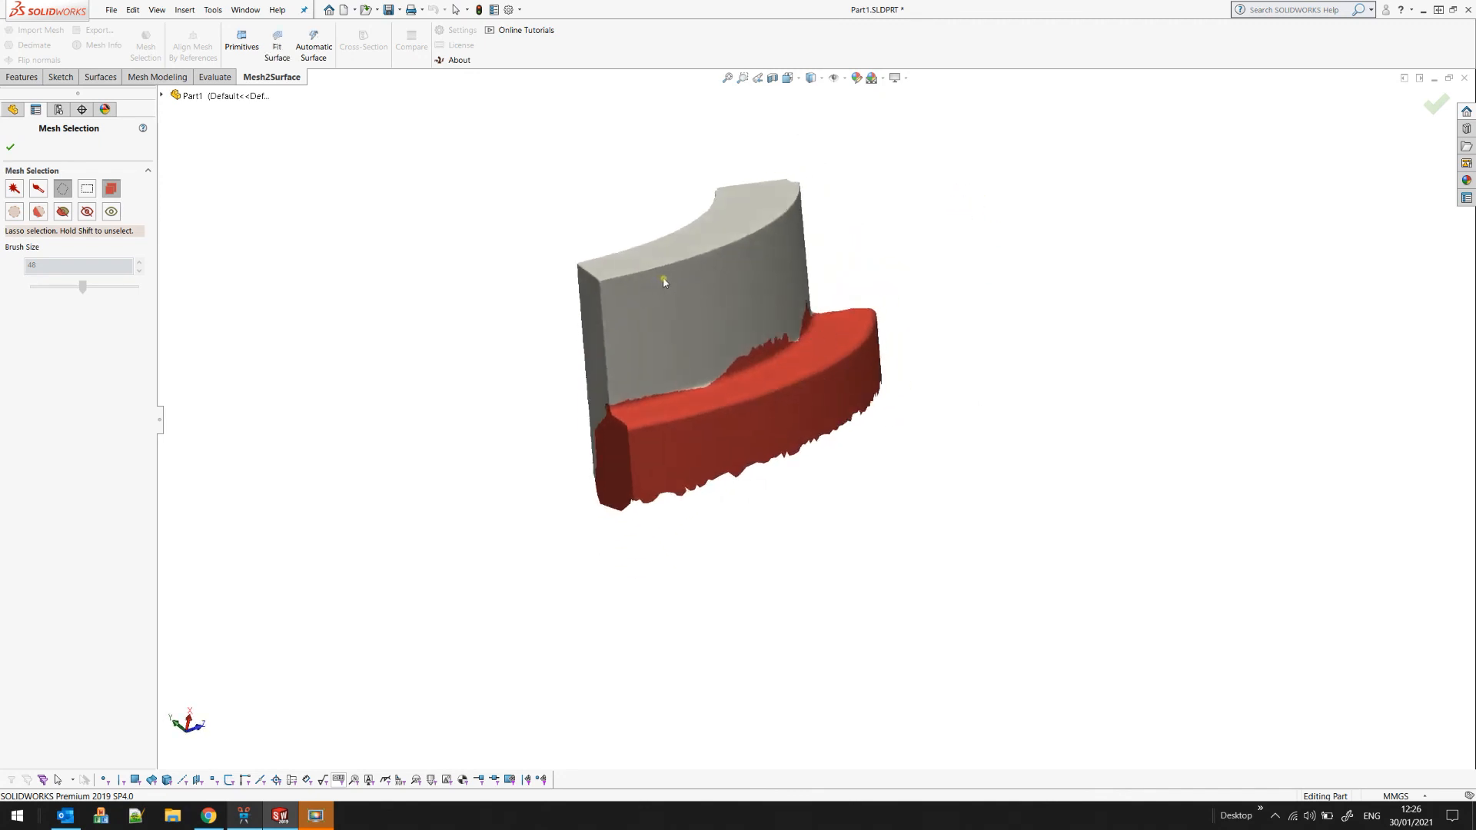
click(87, 211)
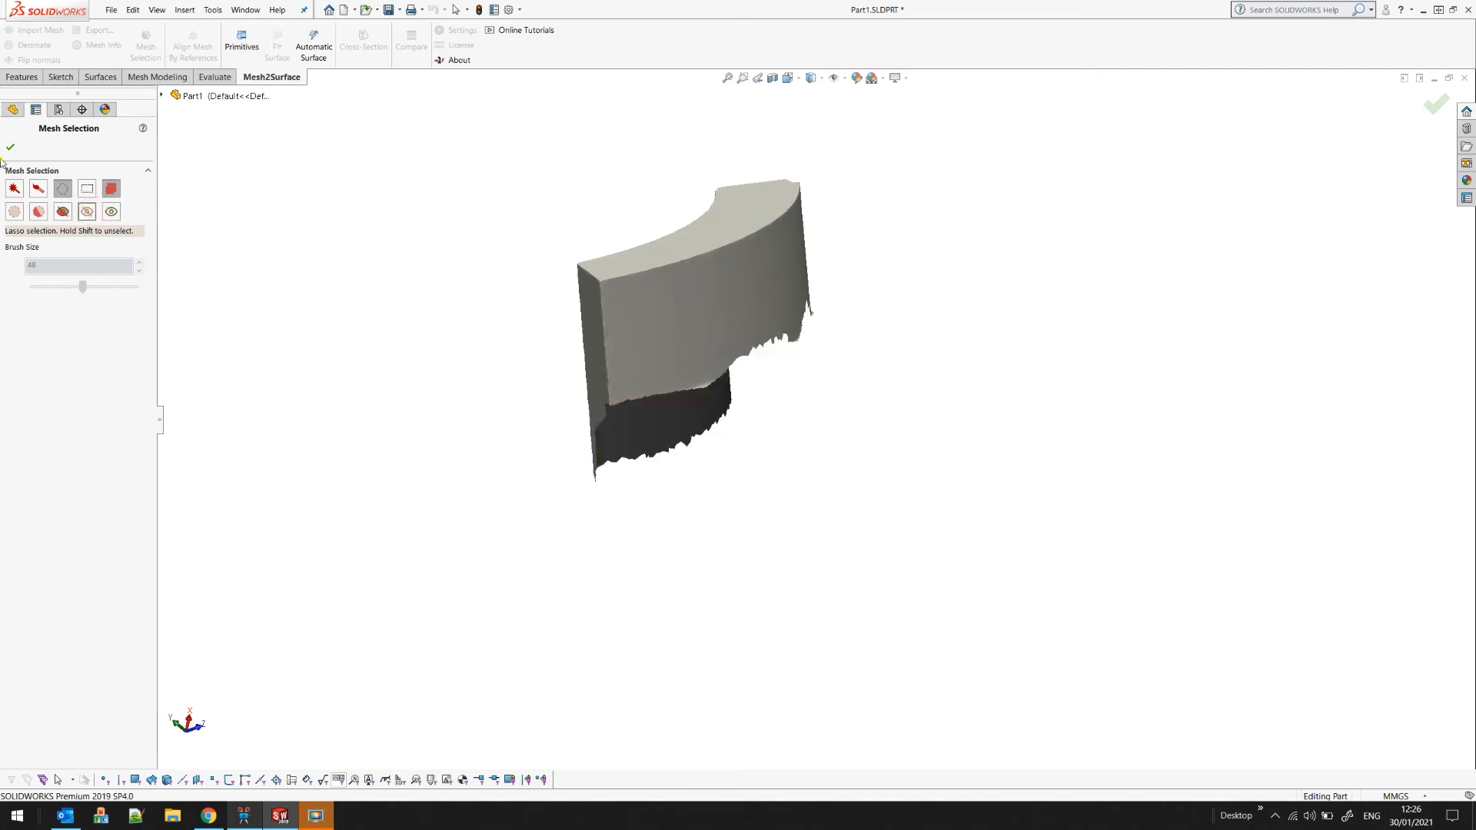
scroll(603, 268, down, 1)
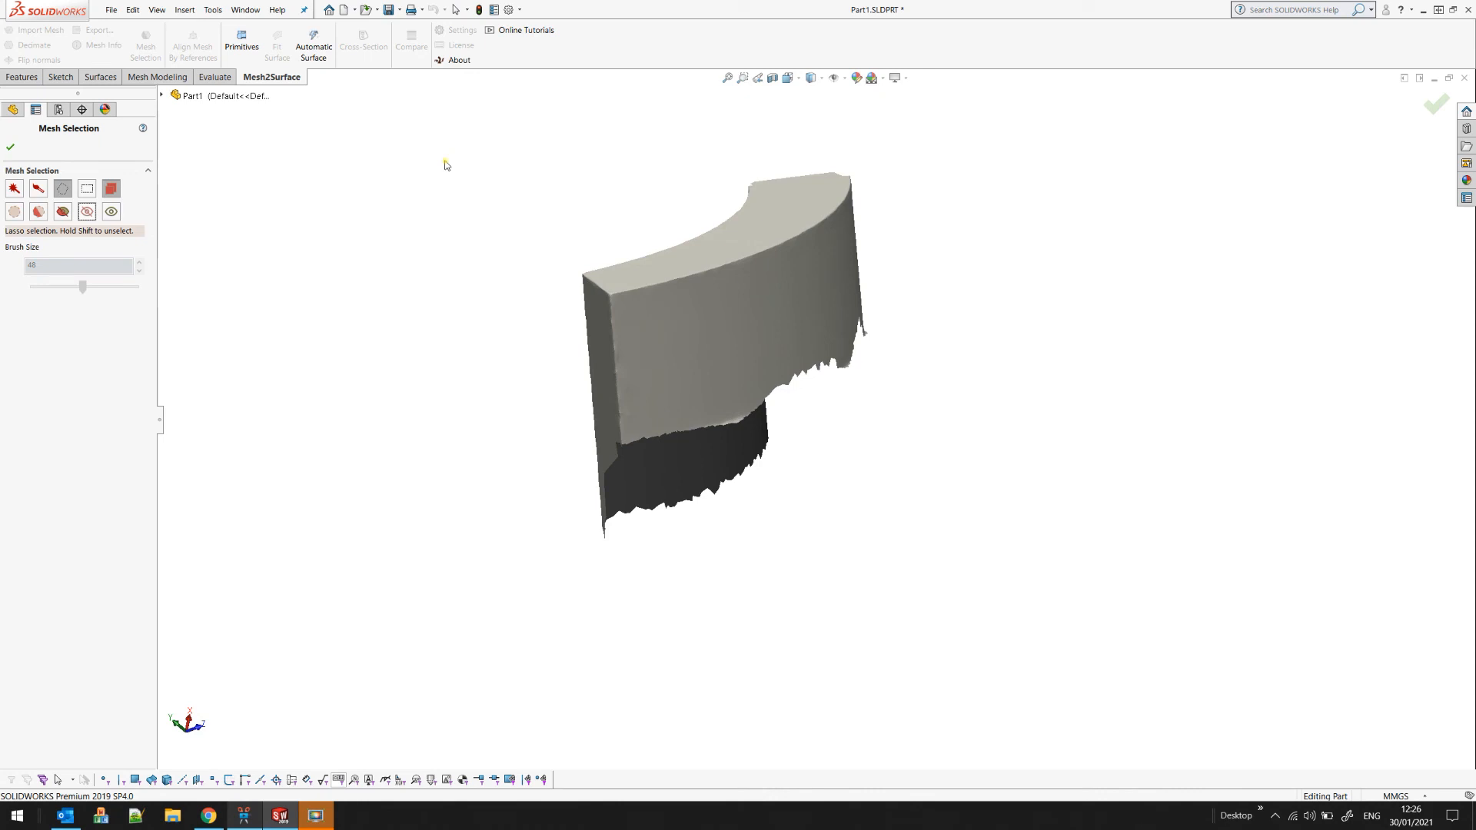
click(10, 146)
- Show the hidden triangles of Mesh1 directly from the feature tree, outside the mesh selection command
middle_drag(577, 378, 607, 395)
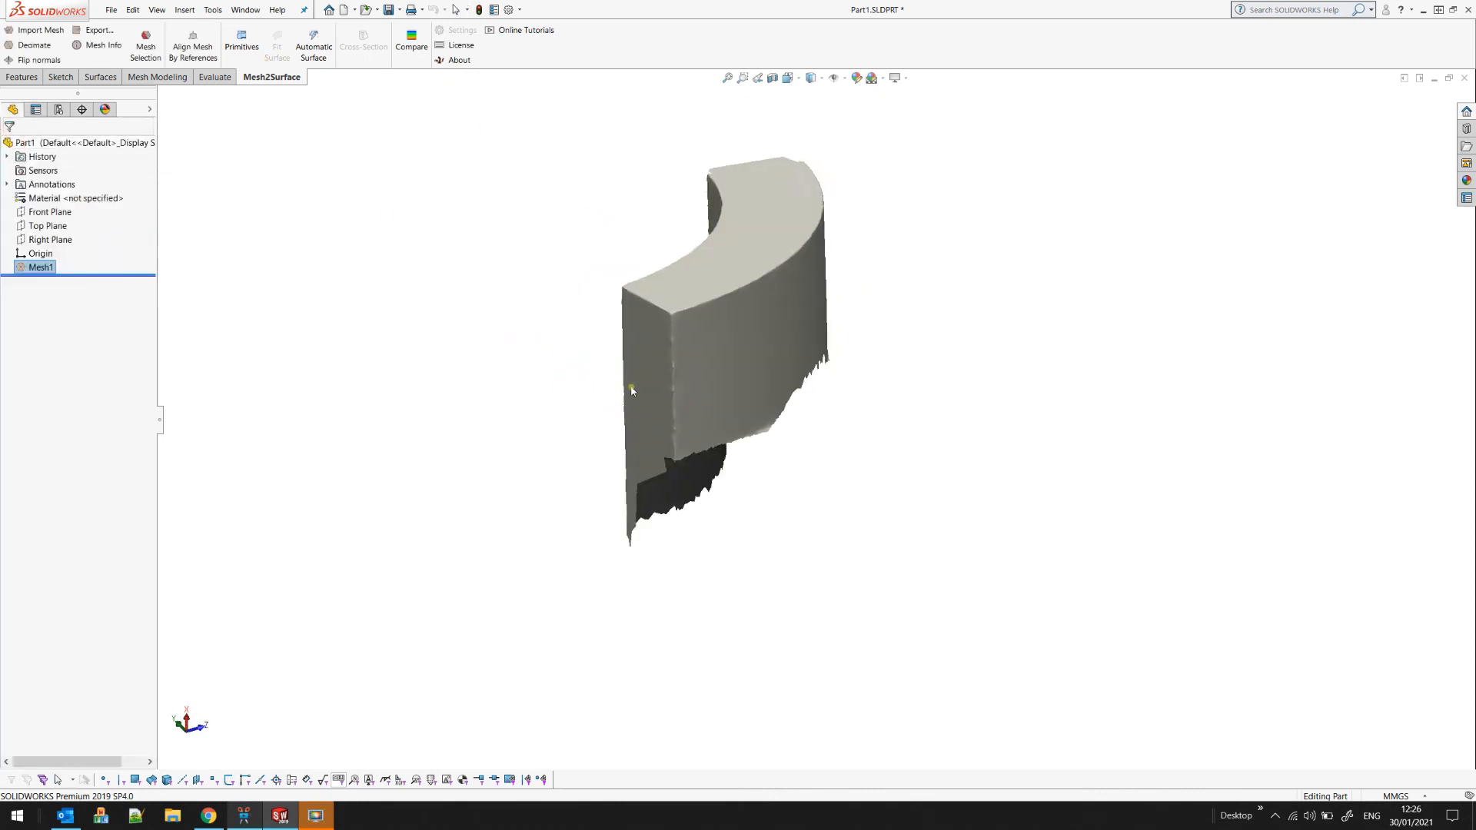
scroll(653, 389, up, 3)
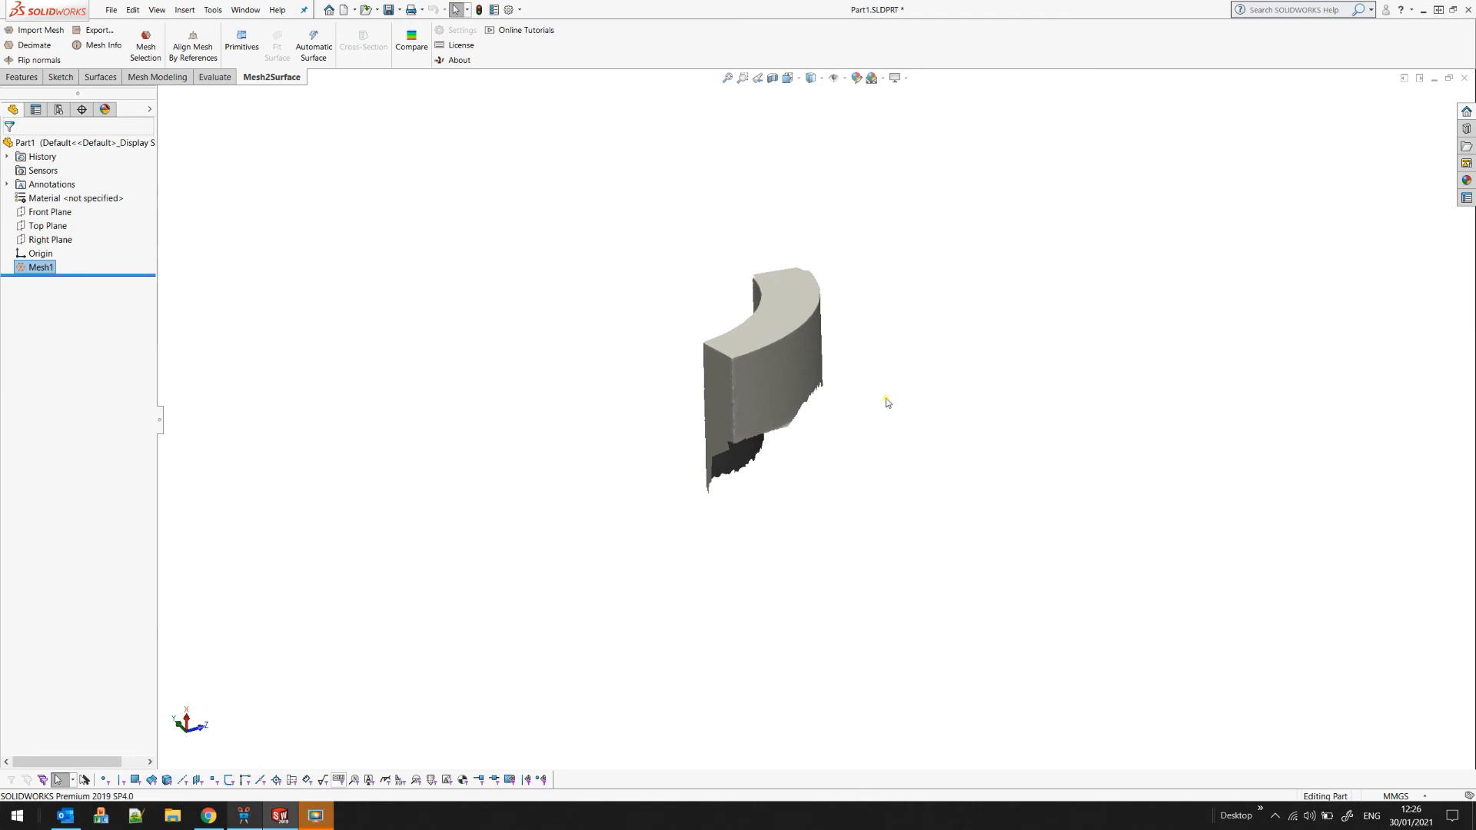
mouse_move(847, 375)
middle_down()
mouse_move(819, 368)
mouse_move(778, 410)
mouse_move(828, 418)
mouse_move(860, 365)
middle_up()
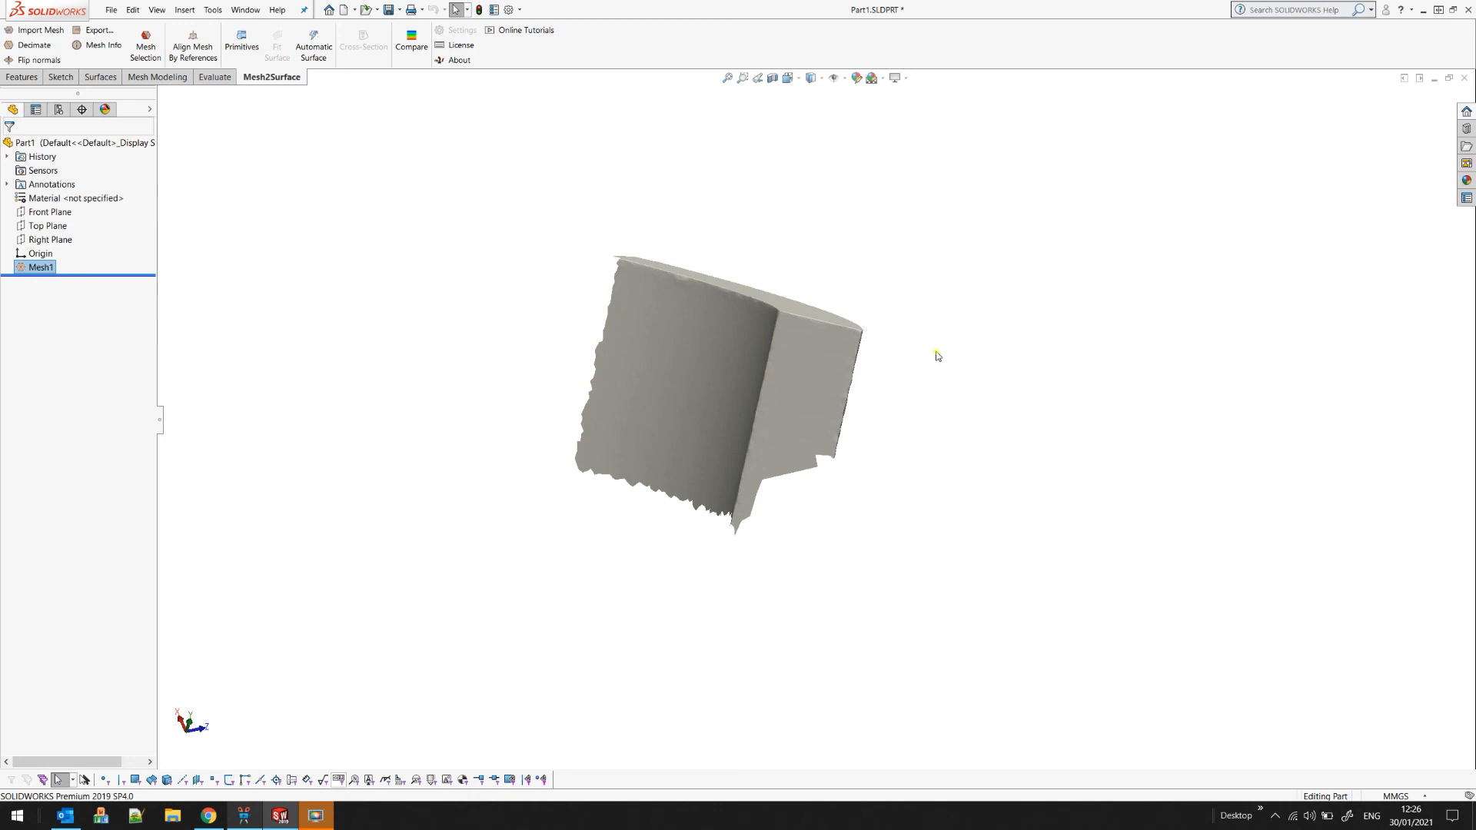
middle_drag(899, 402, 852, 439)
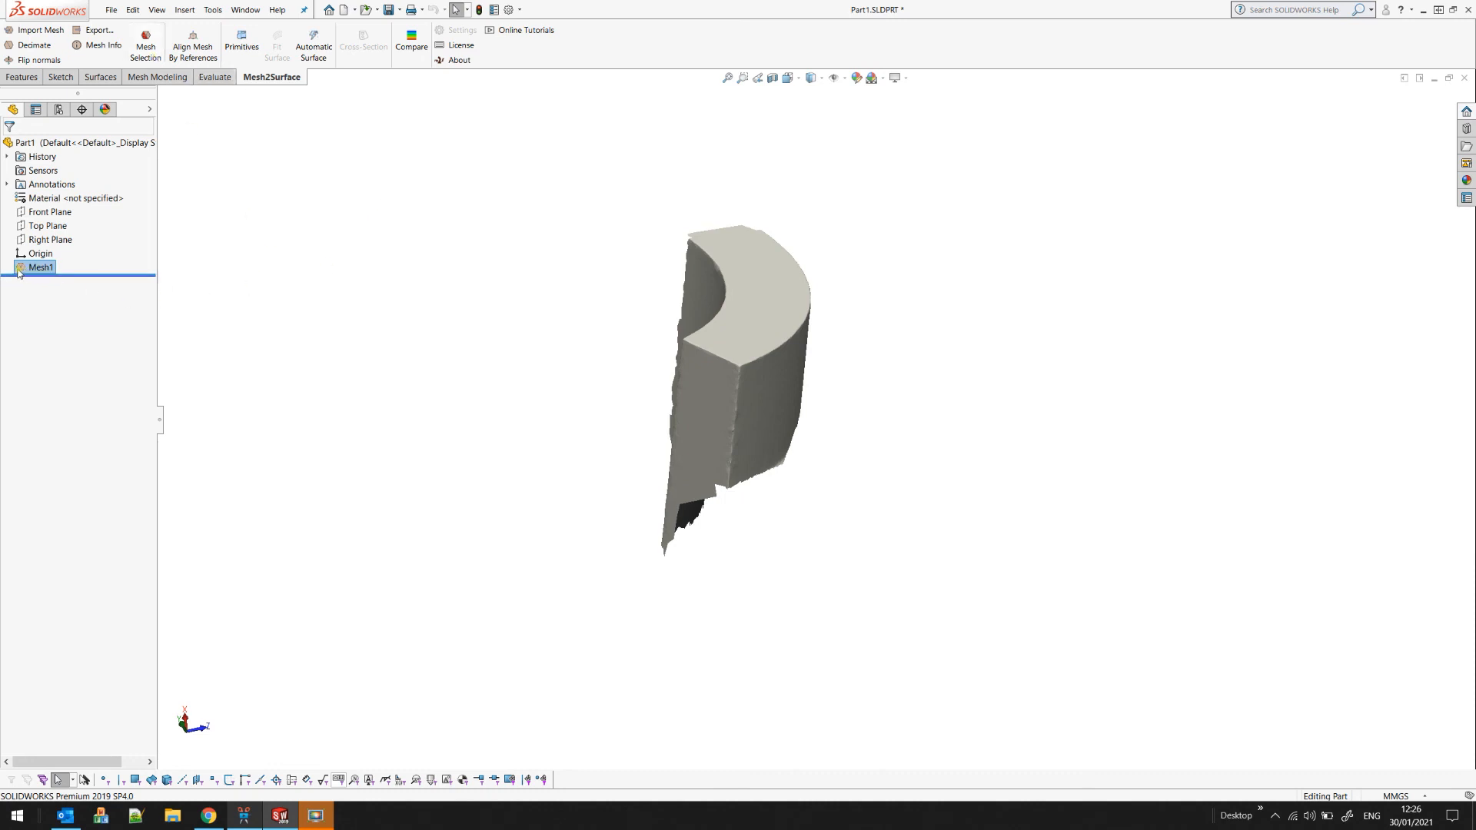
click(26, 269)
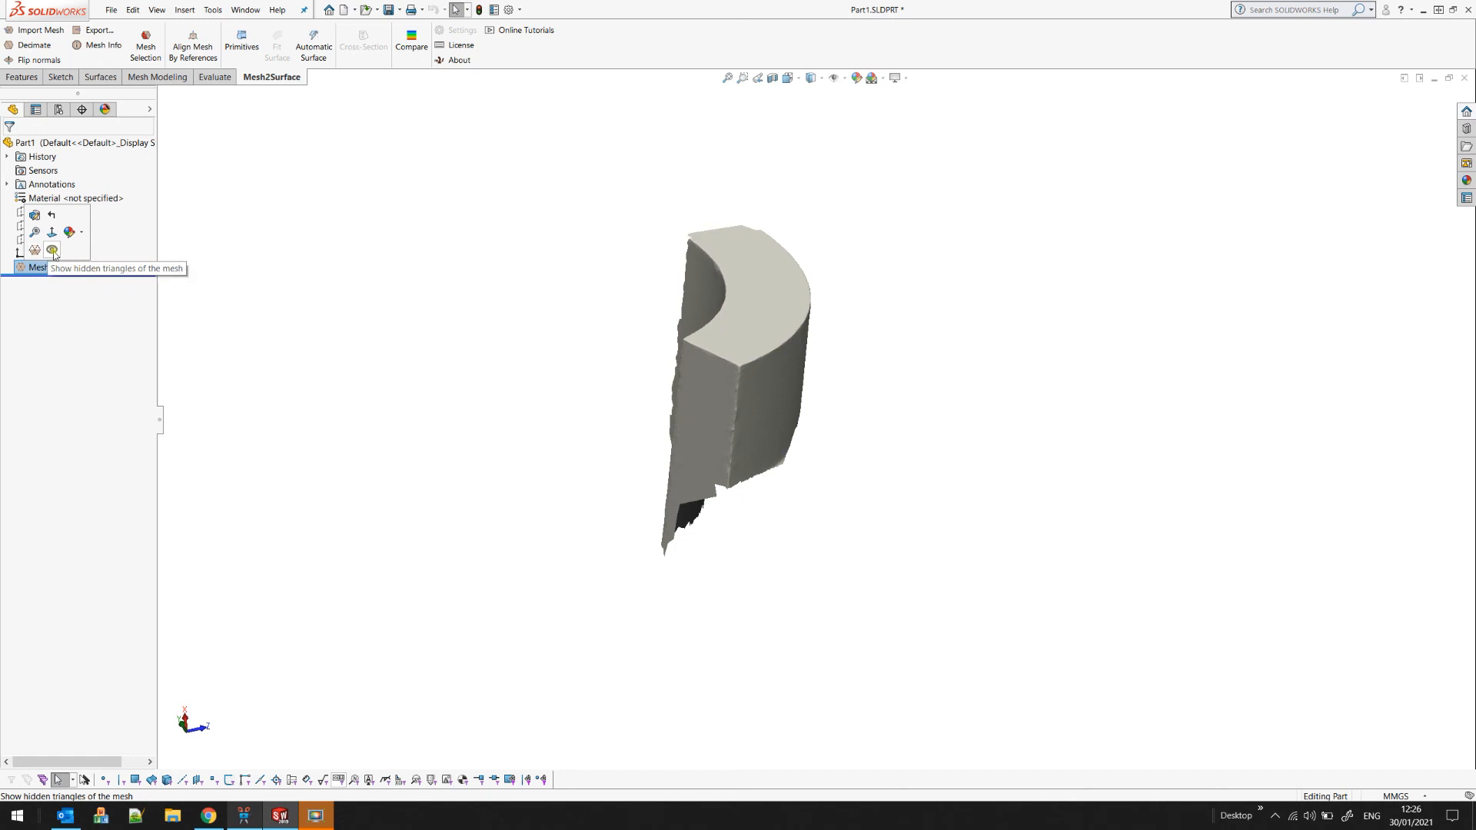
click(28, 268)
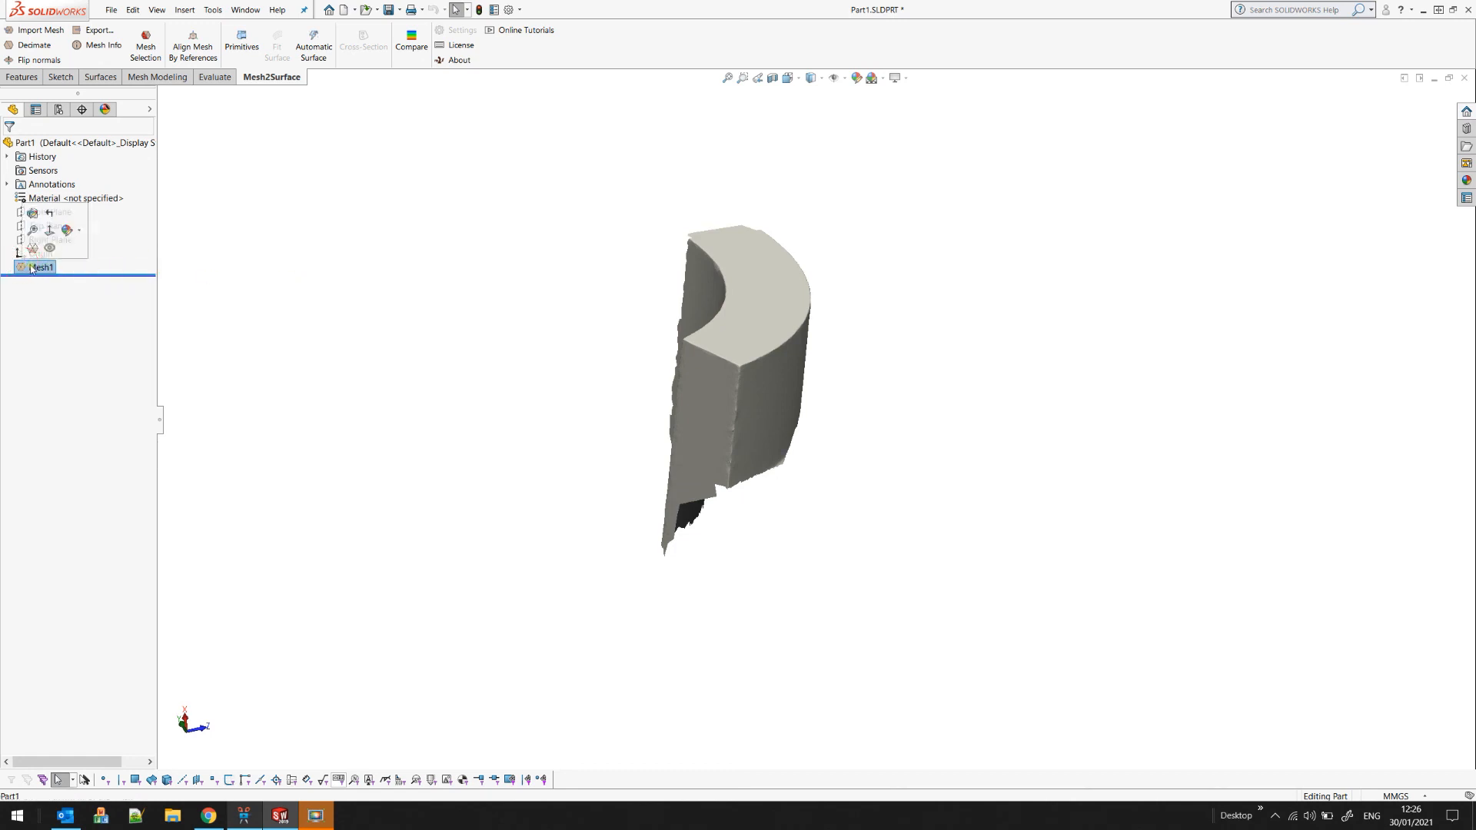
click(50, 248)
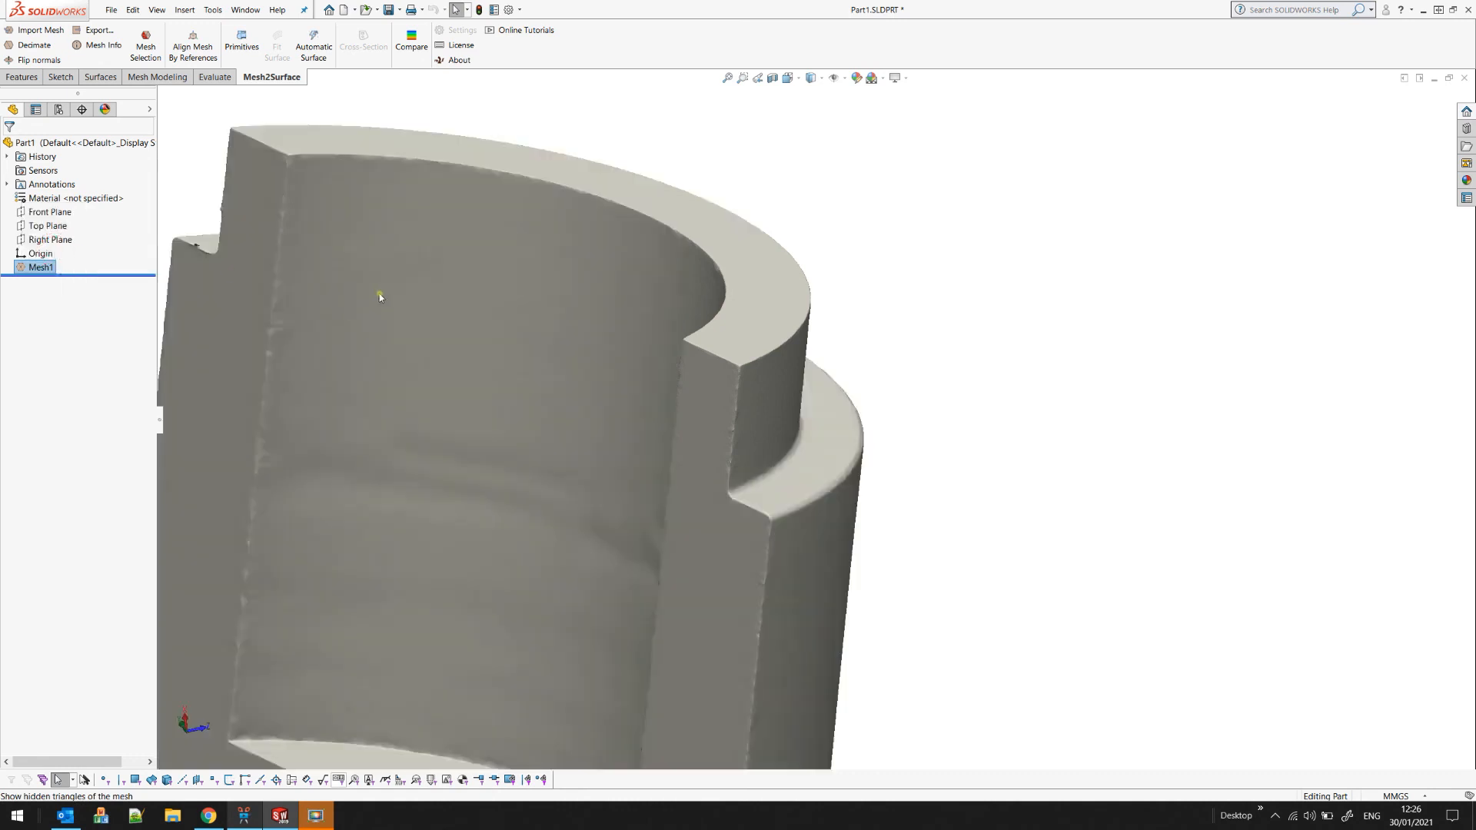
- Brush-select the upper ring's end corner, covering part of its top and cut faces, and finish the mesh selection
scroll(922, 393, up, 2)
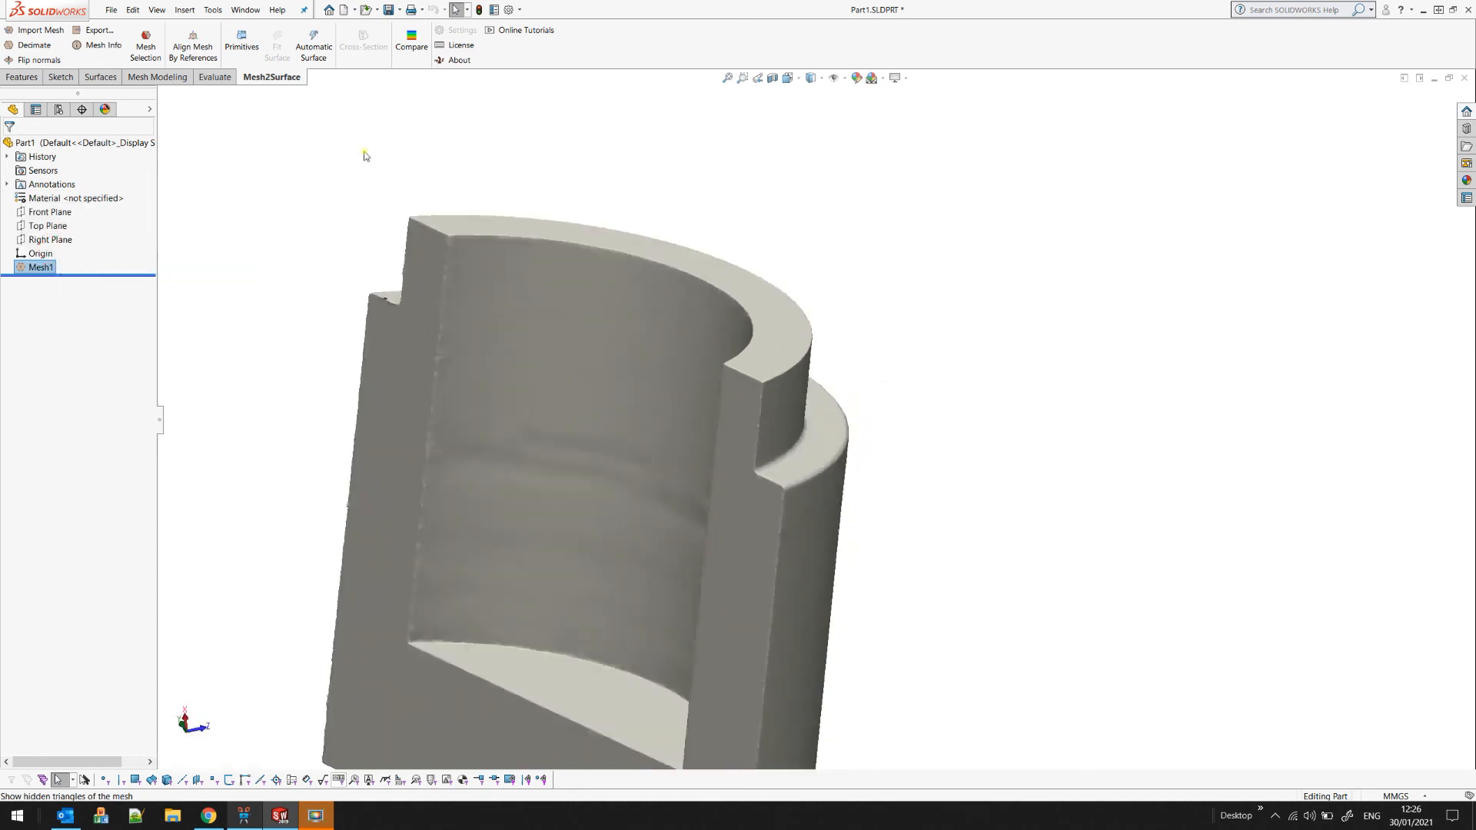
click(147, 52)
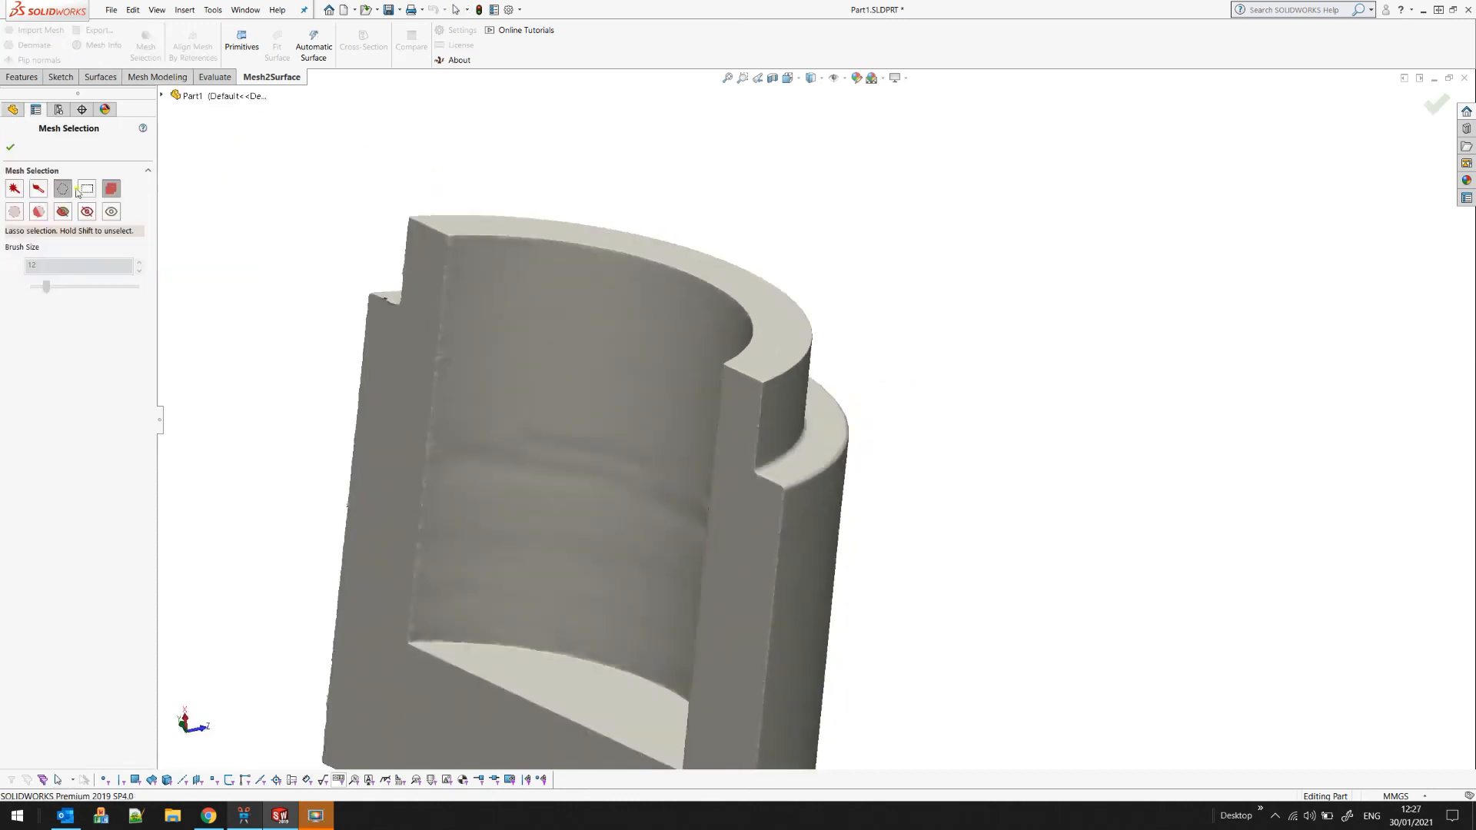
click(37, 189)
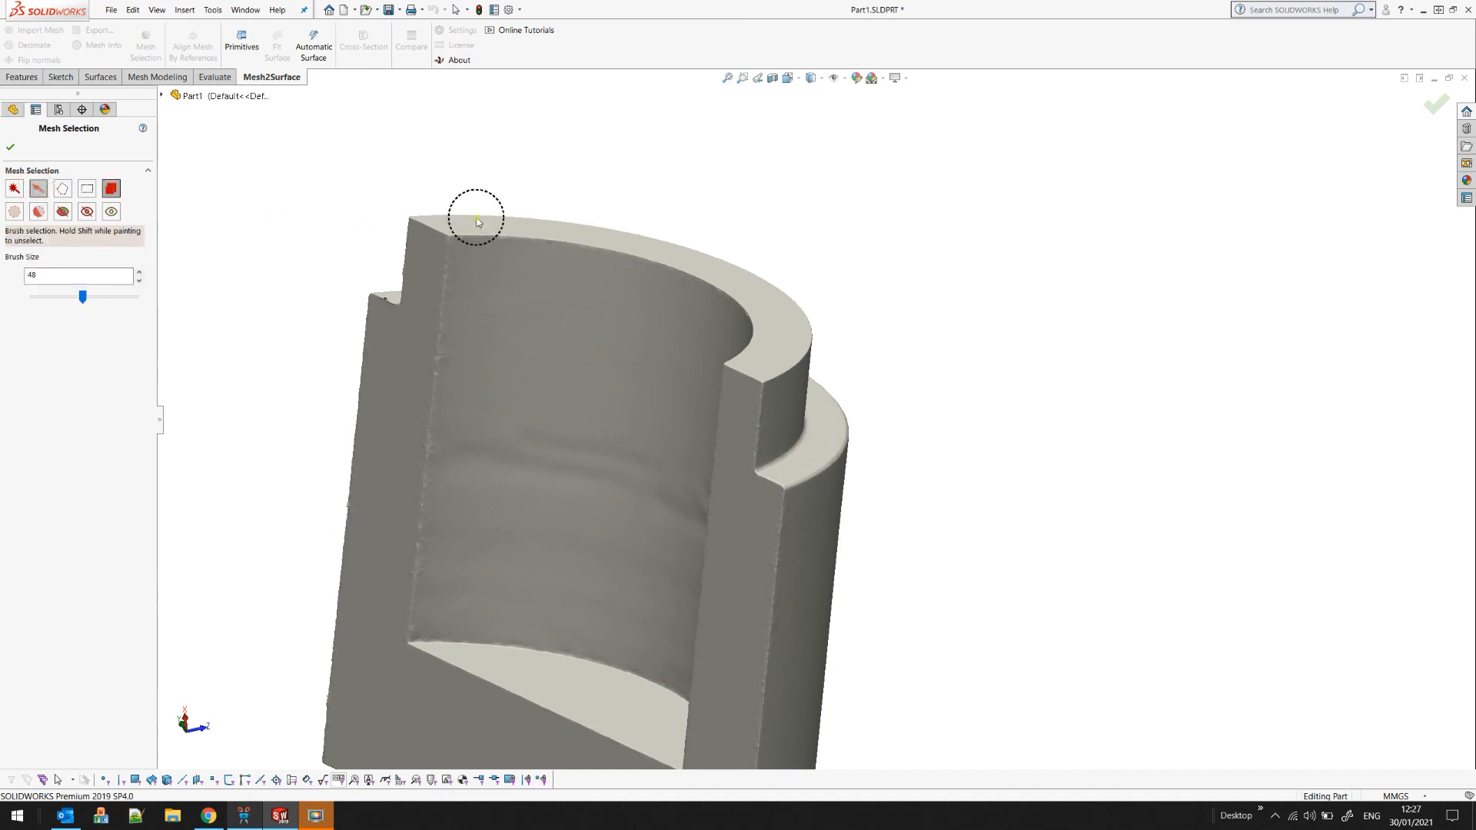
drag(477, 219, 417, 278)
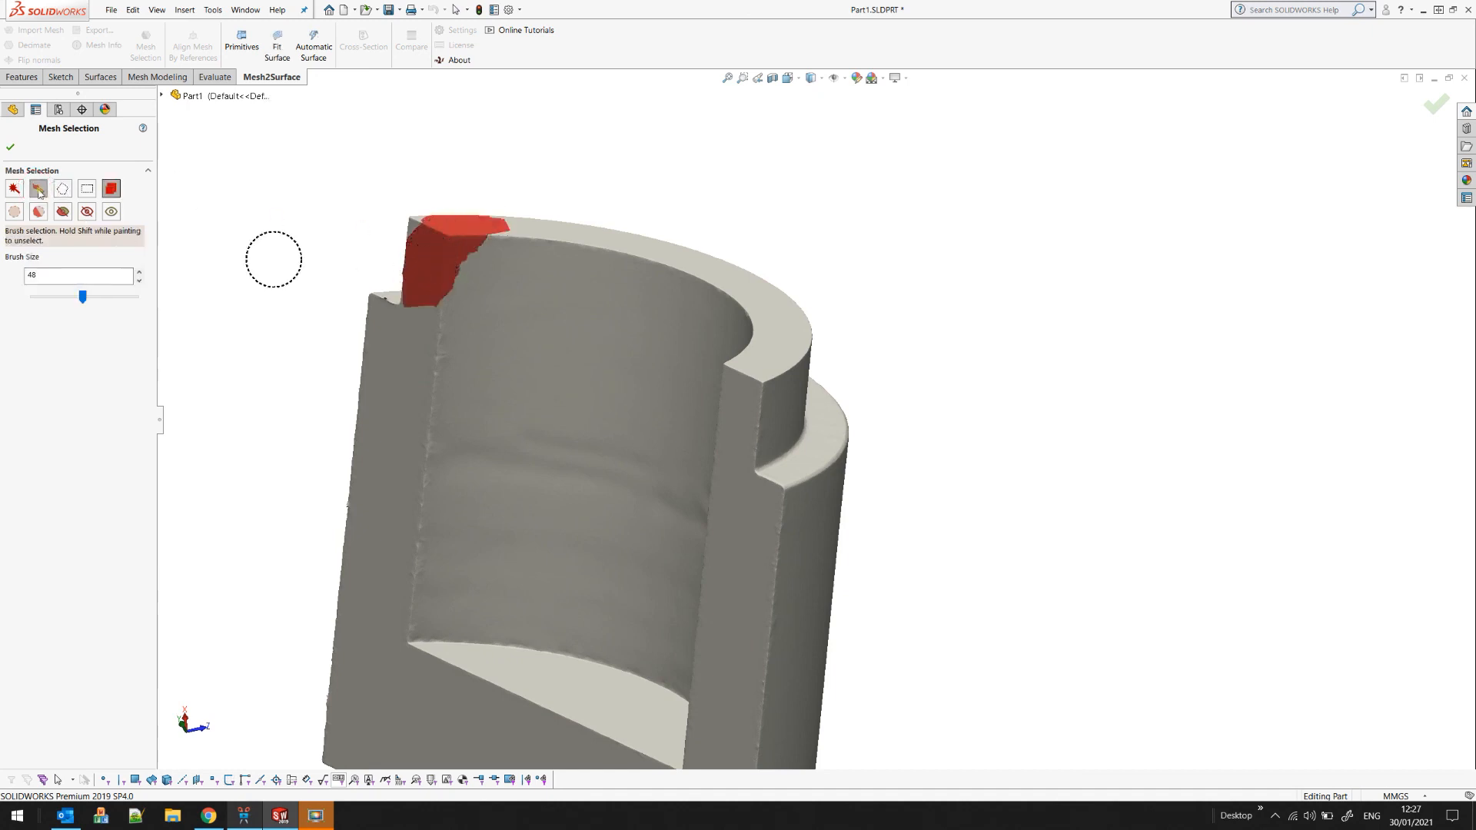
click(11, 146)
- Clear the triangle selection of Mesh1 directly from the feature tree
mouse_move(464, 329)
middle_down()
mouse_move(553, 339)
mouse_move(569, 446)
mouse_move(555, 391)
middle_up()
scroll(555, 388, down, 2)
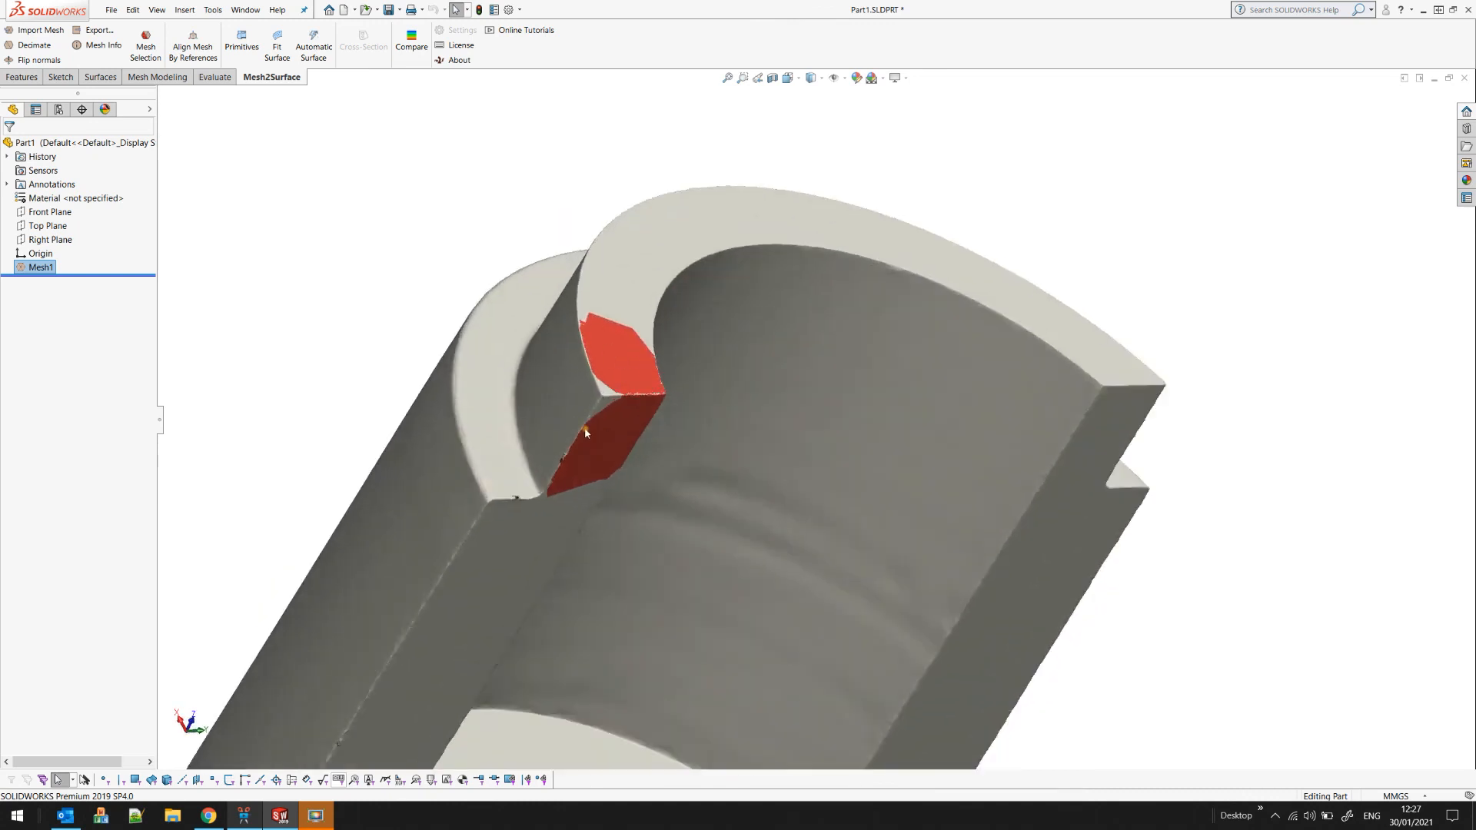
mouse_move(605, 347)
middle_down()
mouse_move(592, 297)
mouse_move(529, 314)
middle_up()
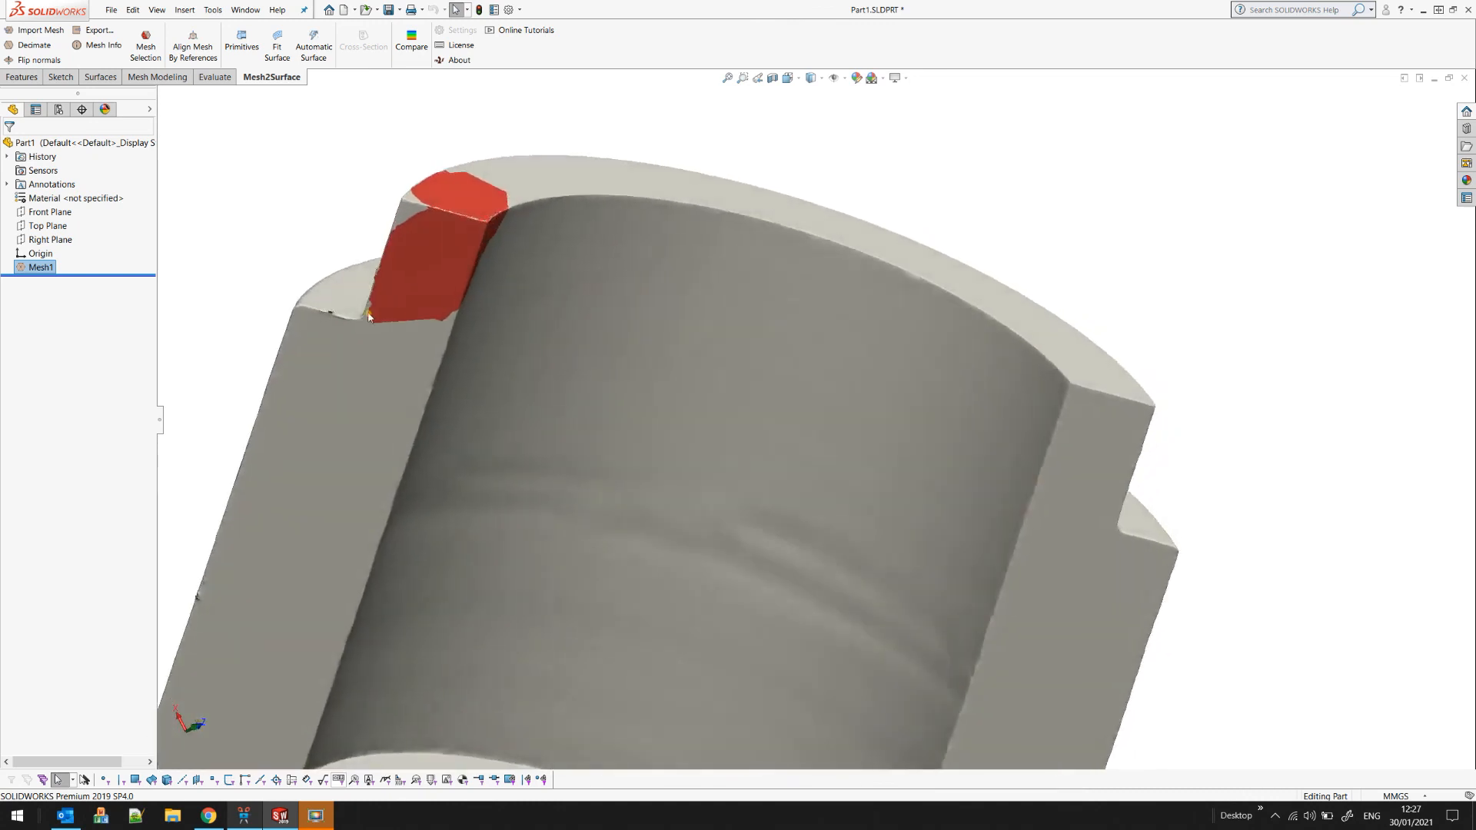
click(21, 268)
right_click(22, 268)
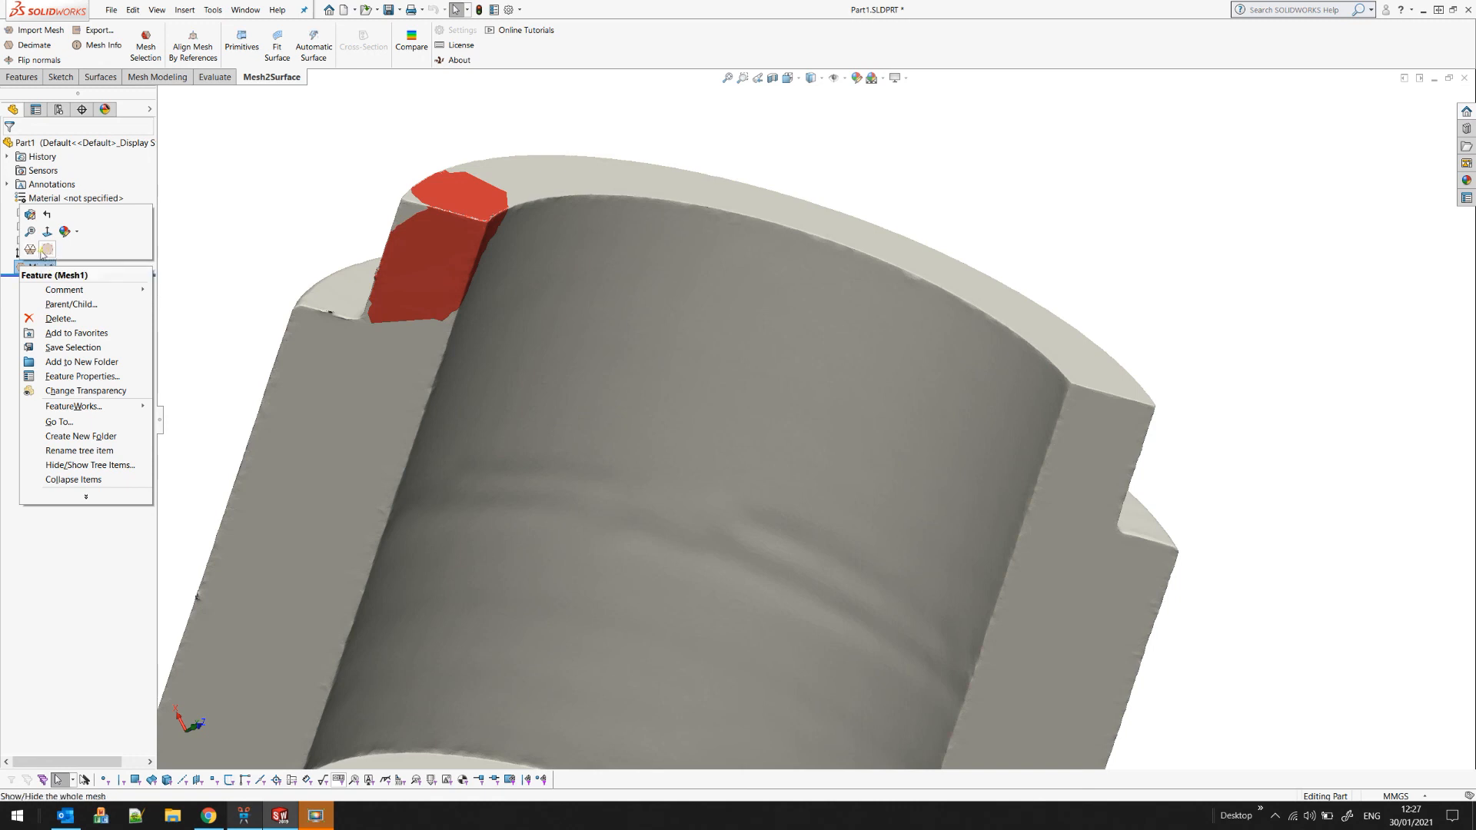
click(48, 249)
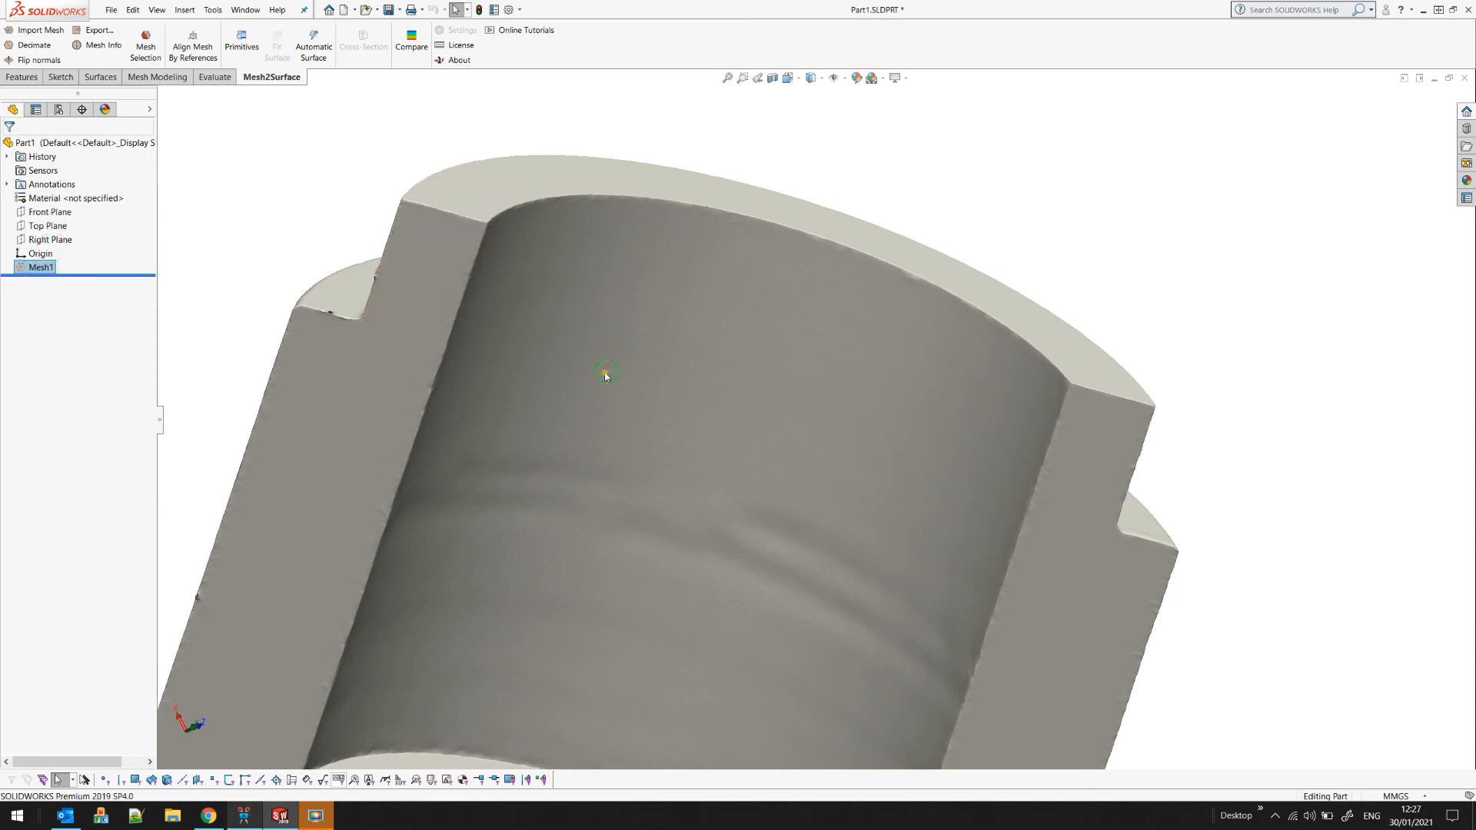
middle_drag(609, 372, 594, 364)
scroll(715, 569, down, 5)
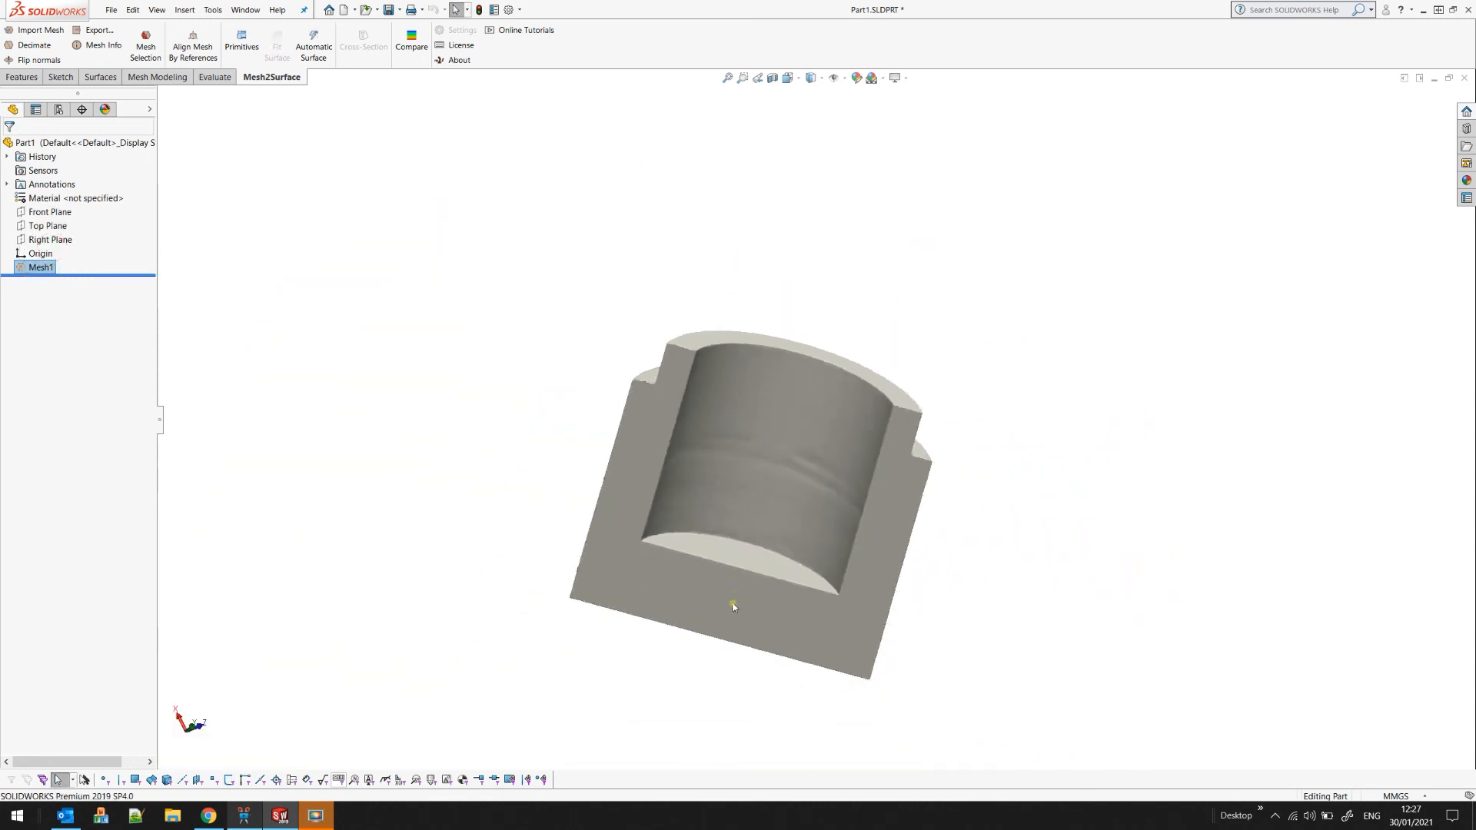
scroll(708, 575, up, 2)
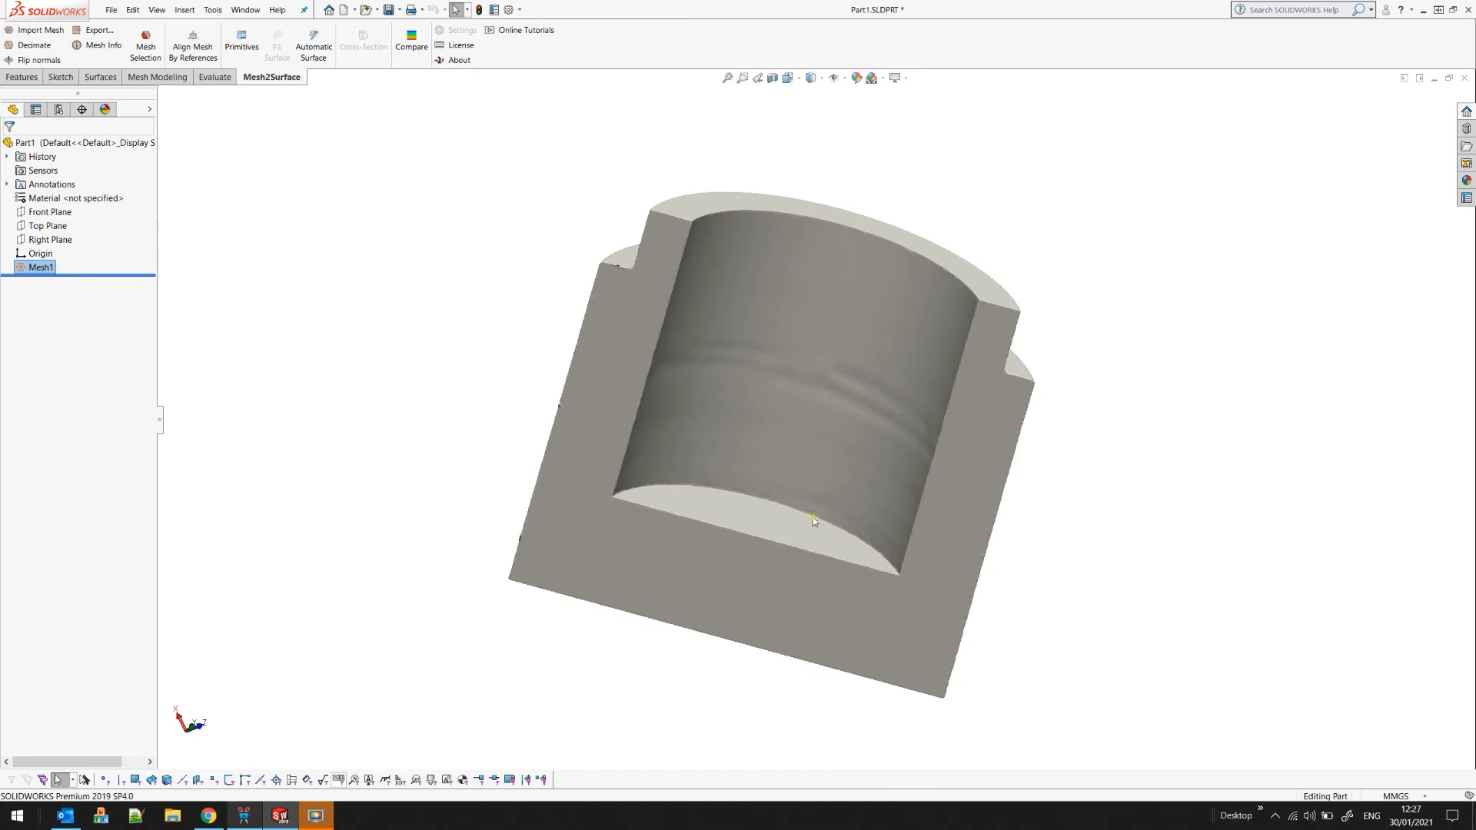